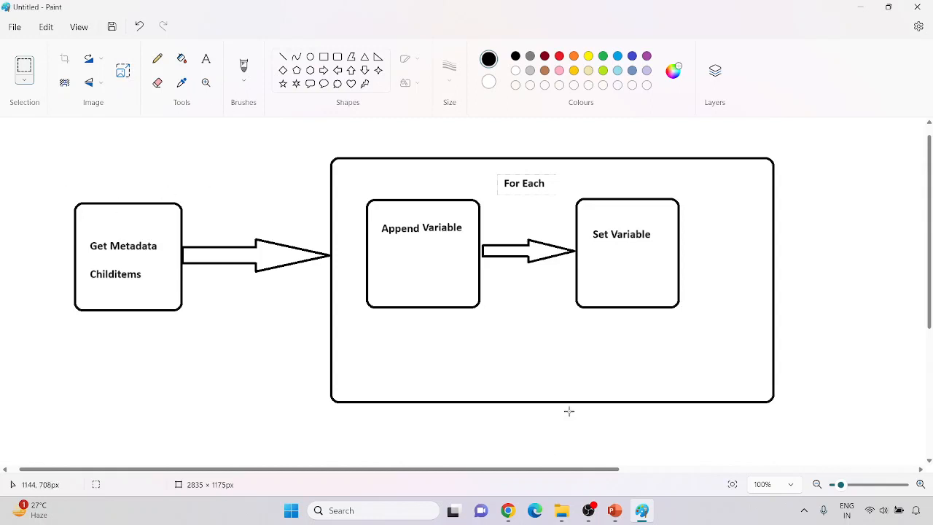
Step: Switch to Azure Data Factory in the browser and create a new pipeline
{"action": "left_click", "coordinate": [508, 517]}
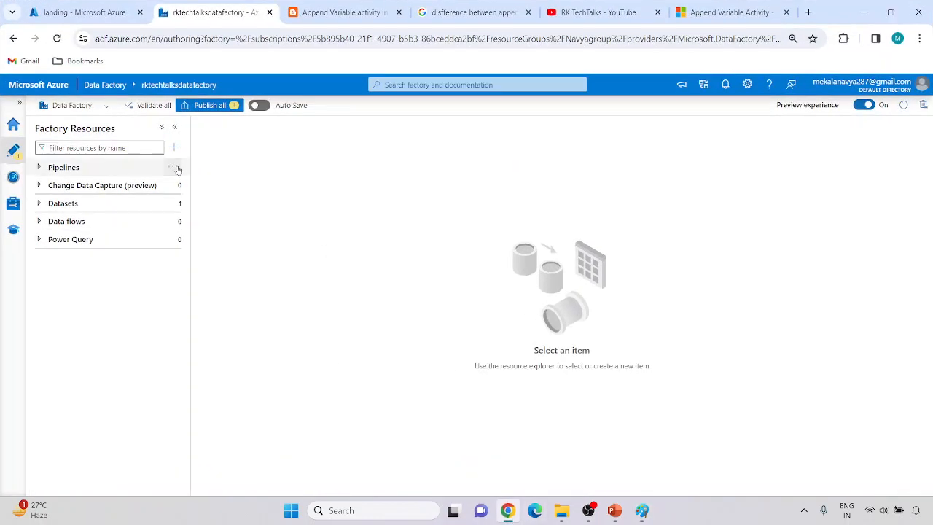
{"action": "left_click", "coordinate": [174, 168]}
{"action": "left_click", "coordinate": [193, 183]}
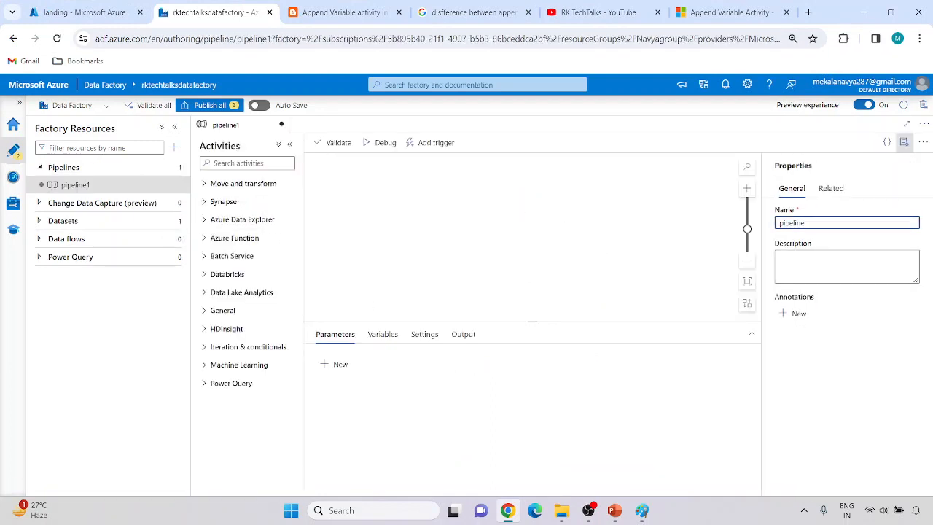
Step: Name the new pipeline Appenvariablepipeline, close its properties and enlarge the canvas area
{"action": "key", "text": "BackSpace"}
{"action": "key", "text": "BackSpace"}
{"action": "key", "text": "BackSpace"}
{"action": "key", "text": "BackSpace"}
{"action": "key", "text": "BackSpace"}
{"action": "key", "text": "BackSpace"}
{"action": "key", "text": "BackSpace"}
{"action": "key", "text": "BackSpace"}
{"action": "type", "text": "Appe"}
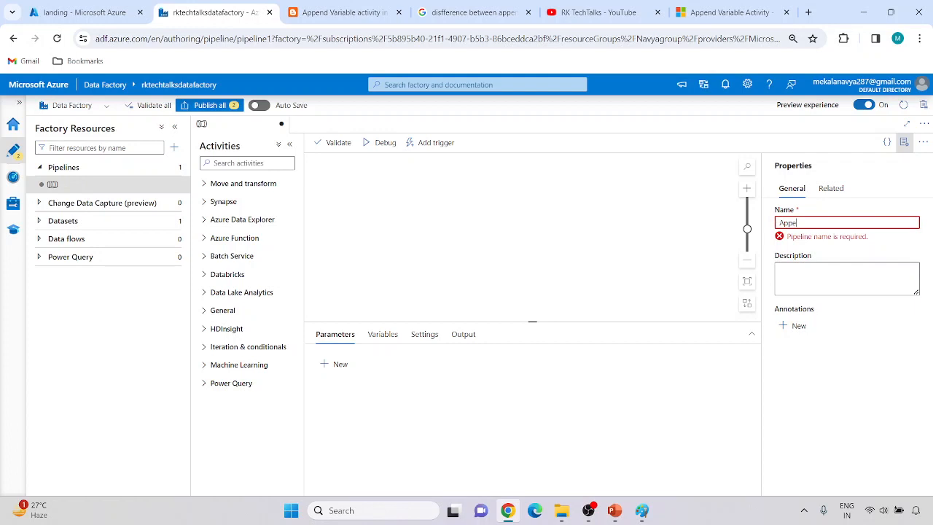
{"action": "type", "text": "nvari"}
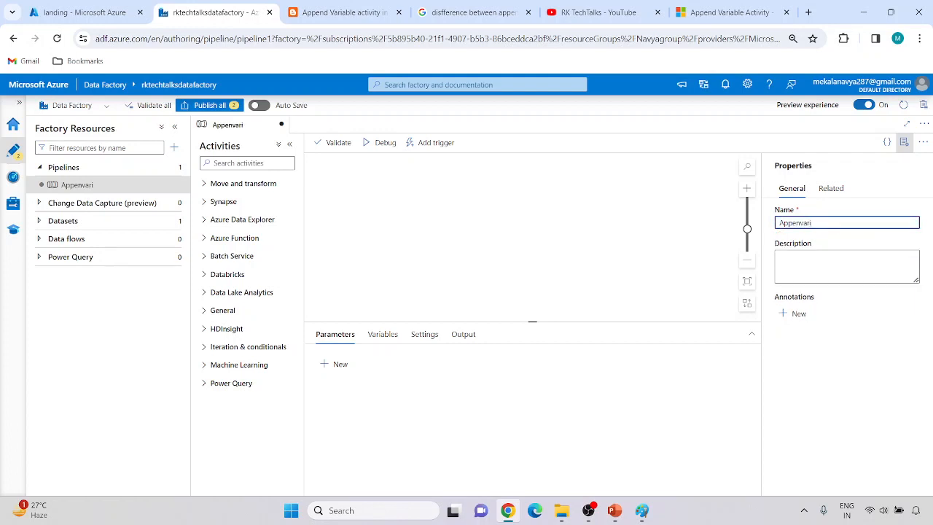
{"action": "type", "text": "ablepipeline"}
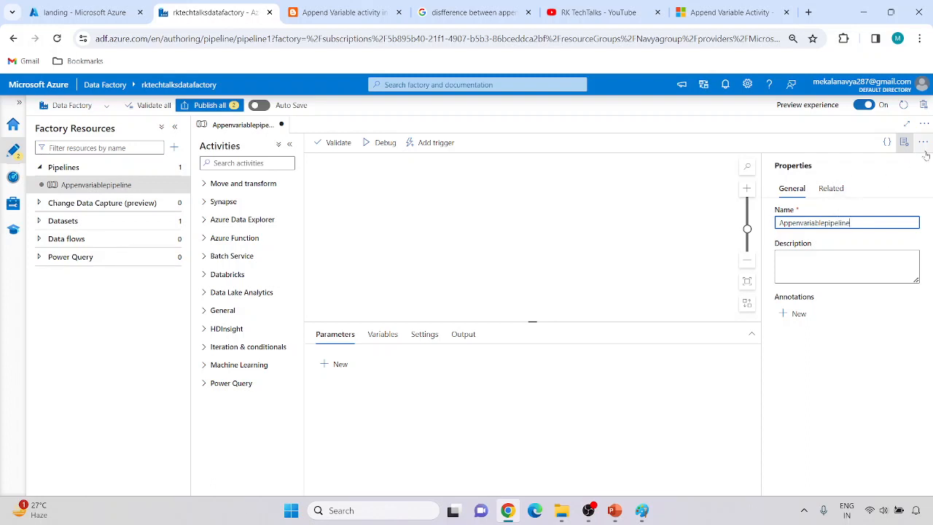
{"action": "left_click", "coordinate": [904, 142]}
{"action": "left_click_drag", "start_coordinate": [618, 322], "coordinate": [618, 342]}
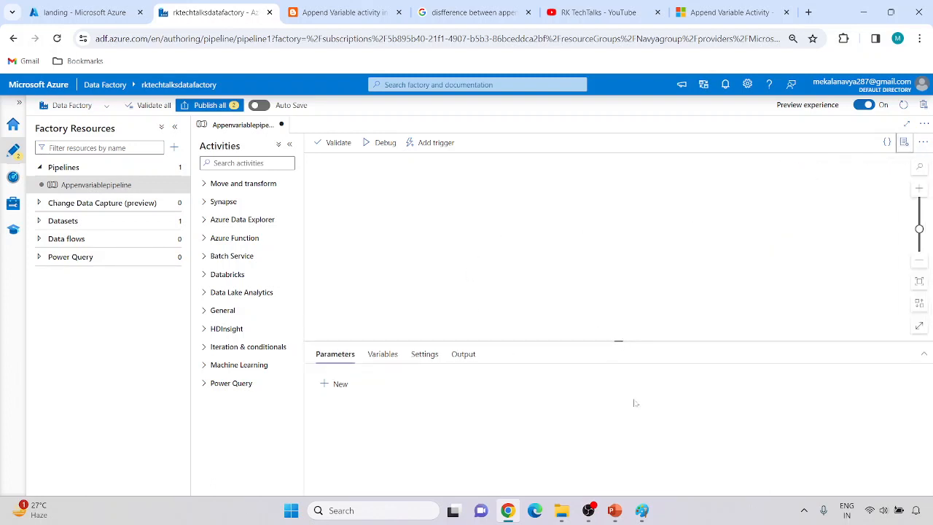
Step: Check the Paint diagram, find the Get Metadata activity, place it on the pipeline canvas and name it Get Metadata
{"action": "left_click", "coordinate": [641, 510]}
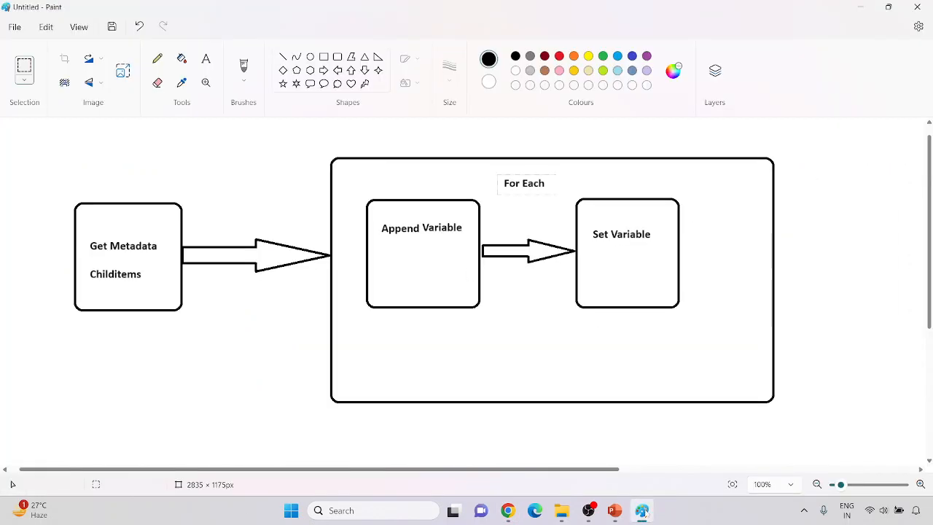
{"action": "left_click", "coordinate": [641, 510]}
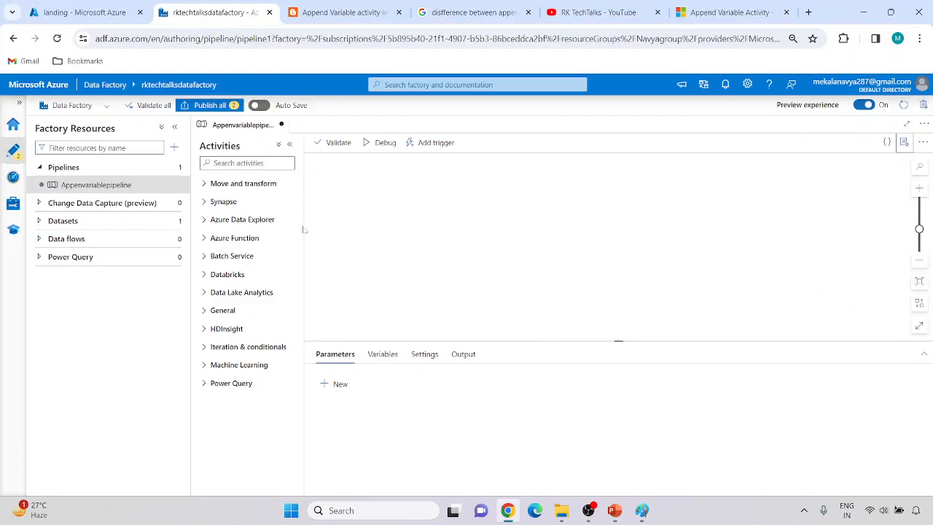
{"action": "left_click", "coordinate": [281, 163]}
{"action": "type", "text": "get"}
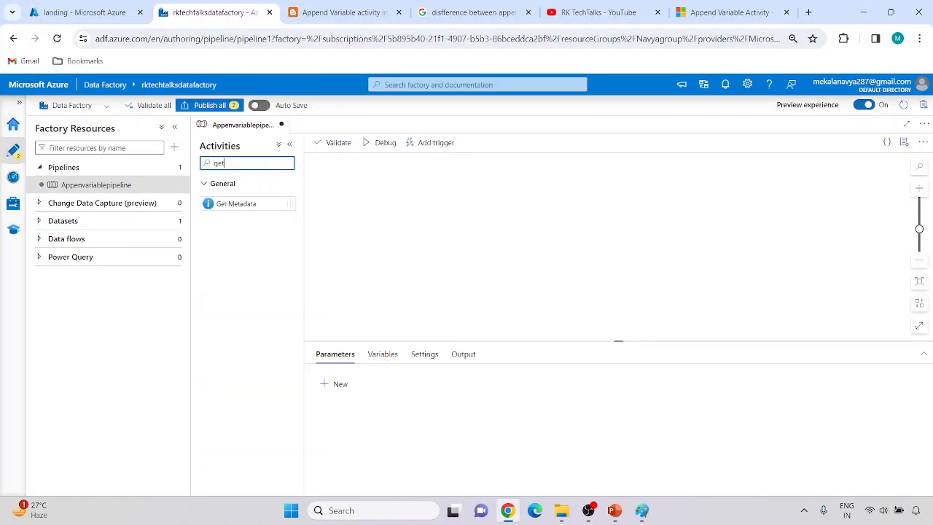
{"action": "left_click_drag", "start_coordinate": [250, 206], "coordinate": [408, 206]}
{"action": "left_click", "coordinate": [484, 381]}
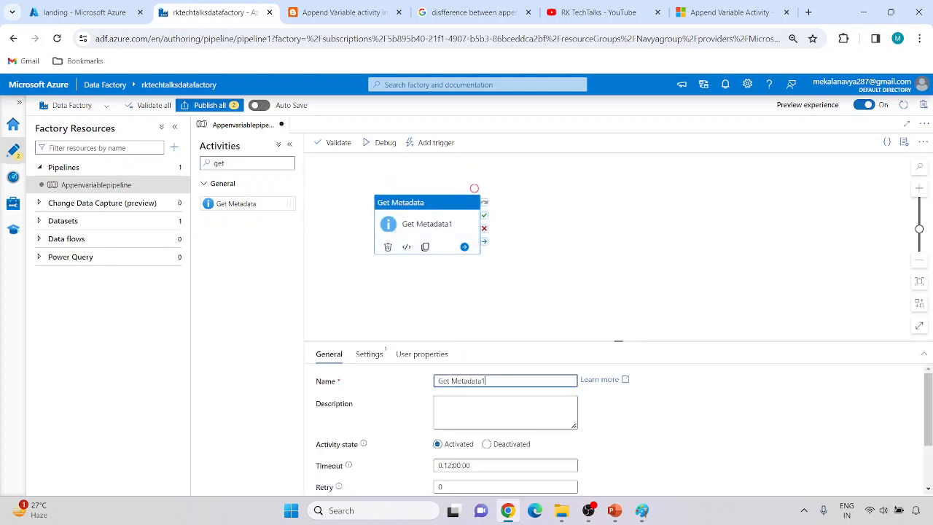
Step: Start a new dataset for the Get Metadata activity using Azure Data Lake Storage Gen2 and the DelimitedText format
{"action": "left_click", "coordinate": [369, 354]}
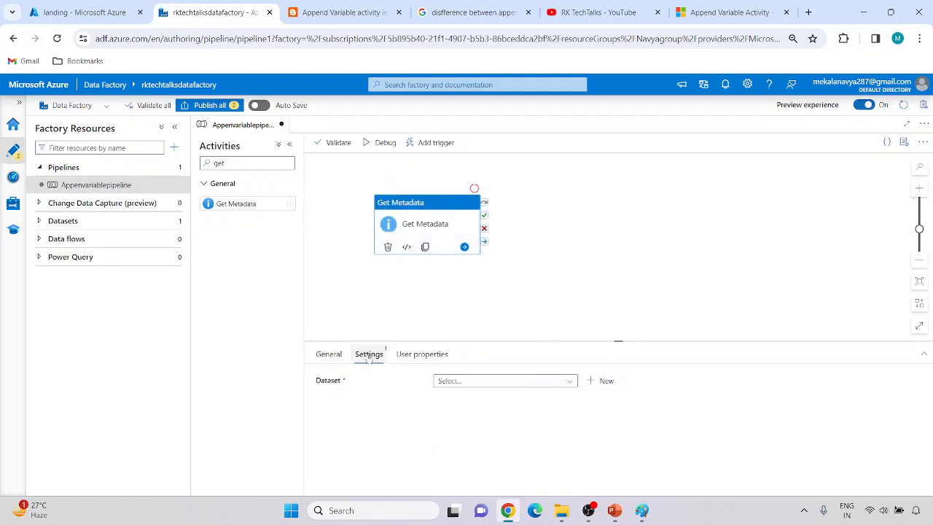
{"action": "left_click", "coordinate": [555, 382]}
{"action": "left_click", "coordinate": [553, 383]}
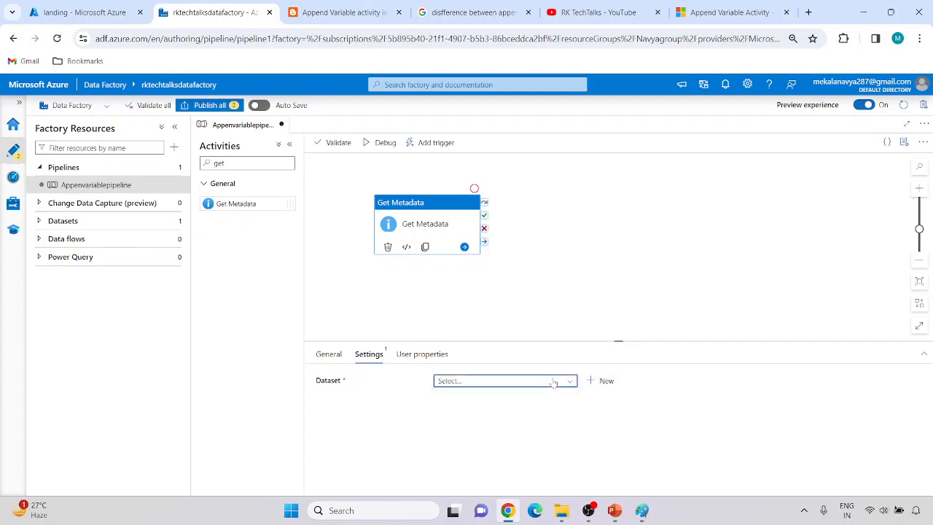
{"action": "left_click", "coordinate": [604, 381]}
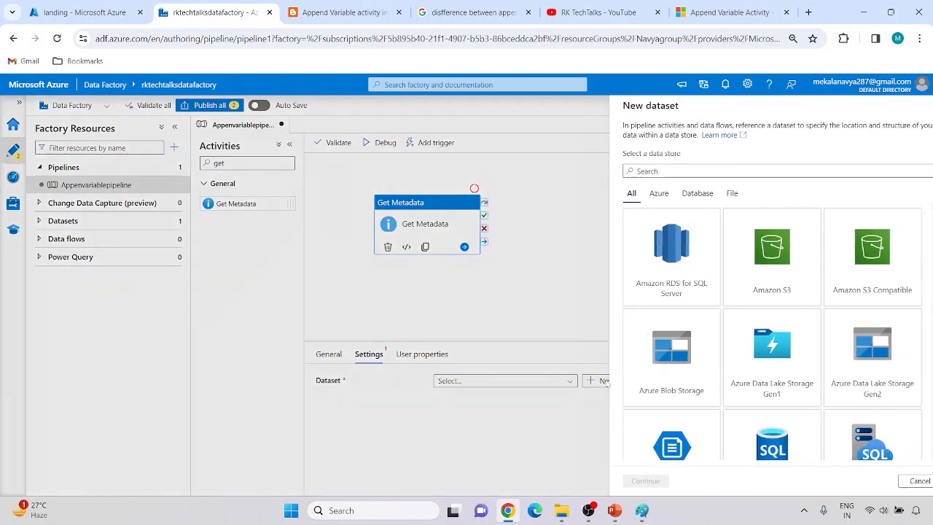
{"action": "left_click", "coordinate": [863, 362]}
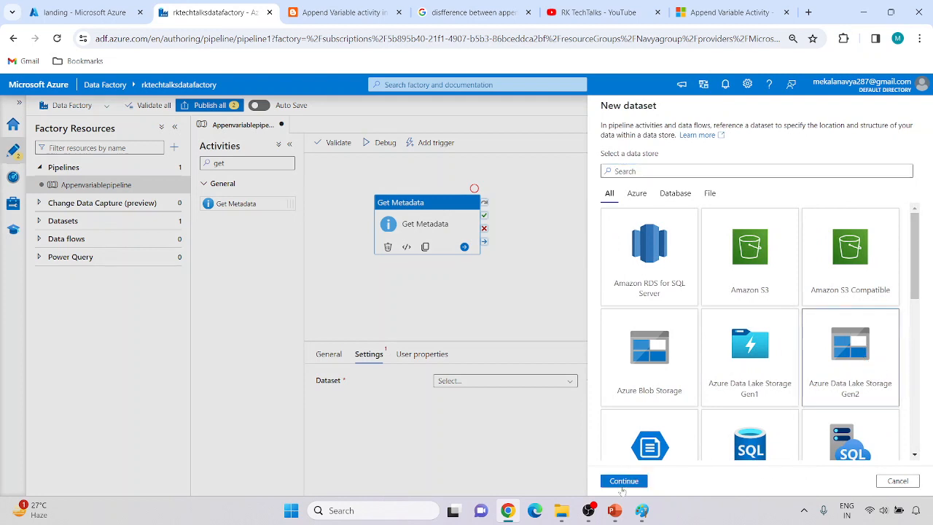
{"action": "left_click", "coordinate": [623, 480]}
{"action": "left_click", "coordinate": [849, 183]}
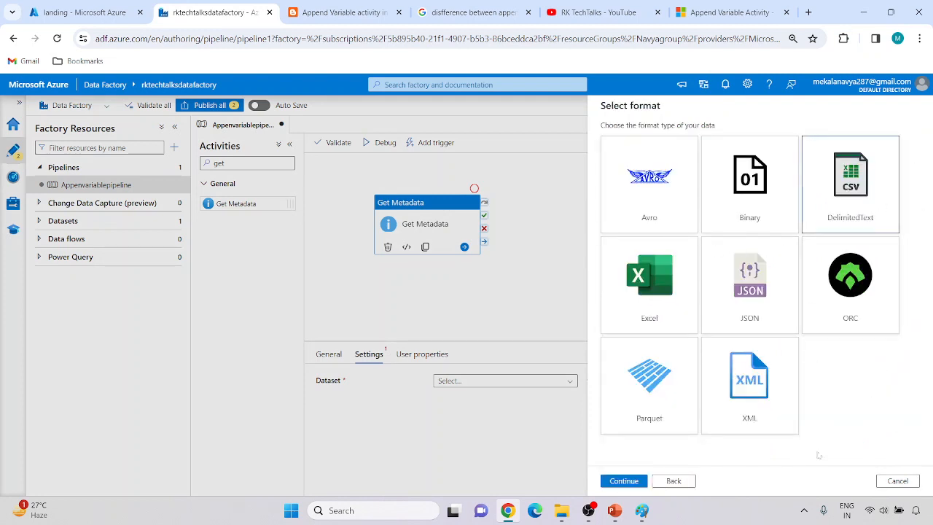
{"action": "left_click", "coordinate": [623, 480]}
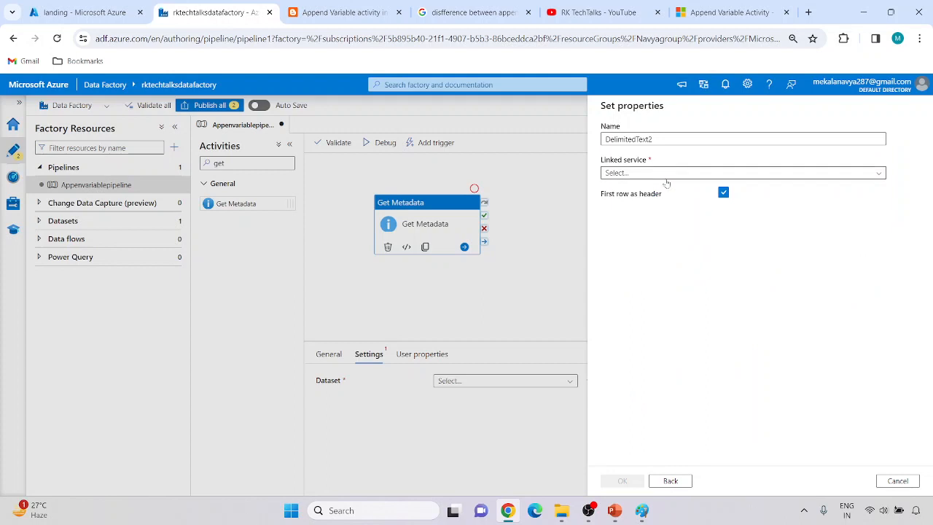
Step: Name the dataset Getmetadatadataset and choose AzureDataLakeStorage as its linked service
{"action": "left_click_drag", "start_coordinate": [659, 139], "coordinate": [586, 142]}
{"action": "key", "text": "BackSpace"}
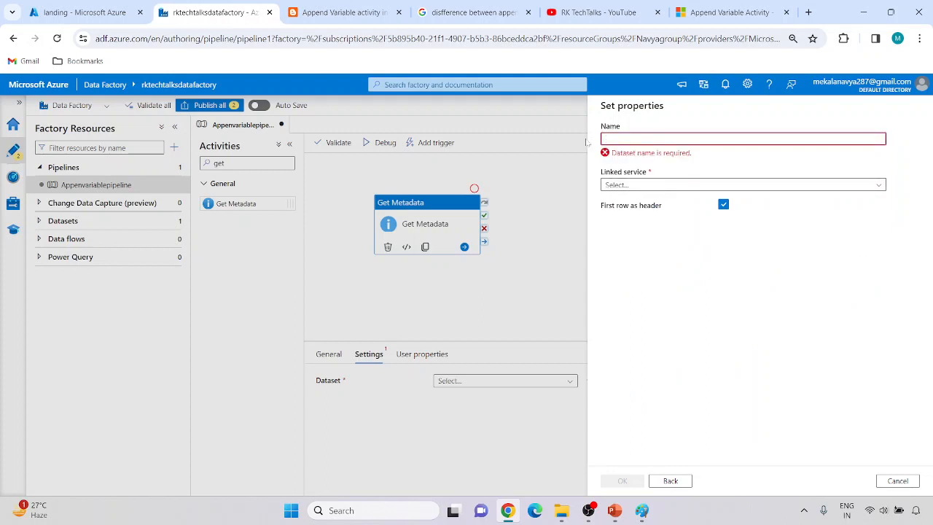
{"action": "type", "text": "Getmetadatadataset"}
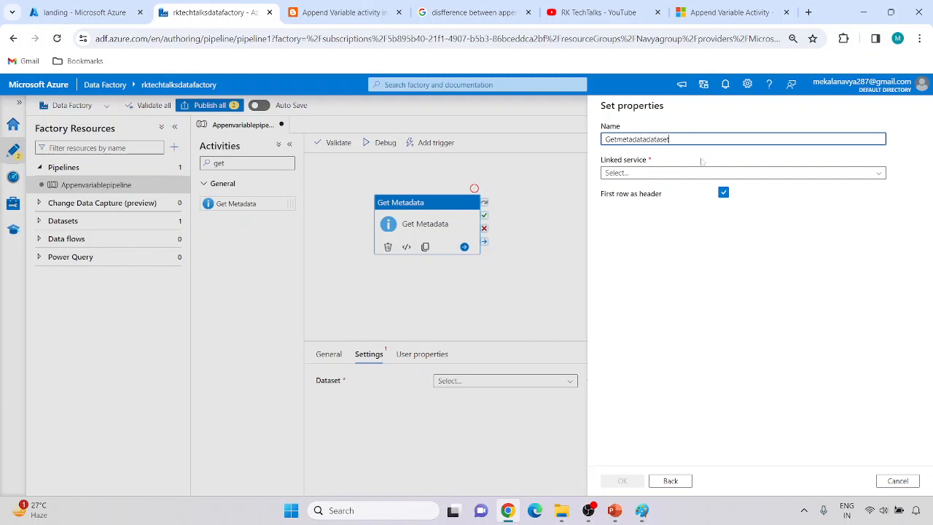
{"action": "left_click", "coordinate": [672, 172]}
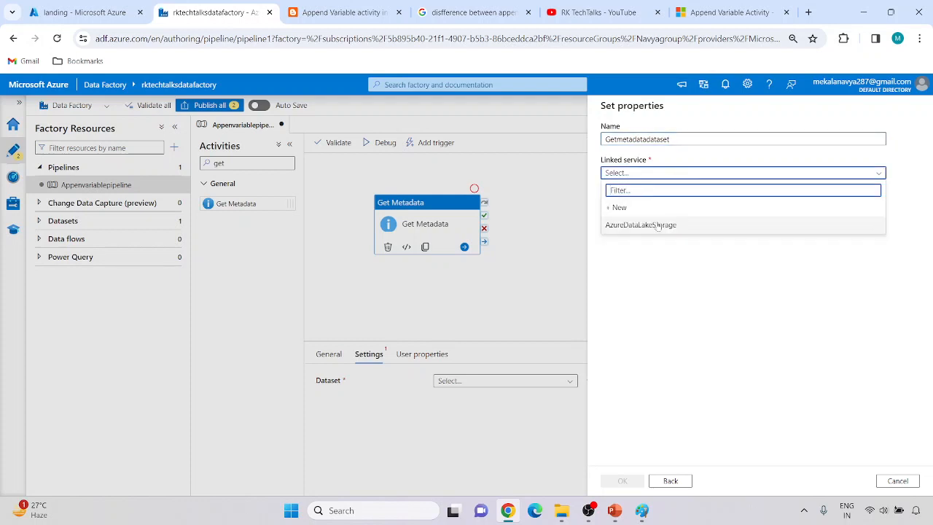
{"action": "left_click", "coordinate": [658, 227]}
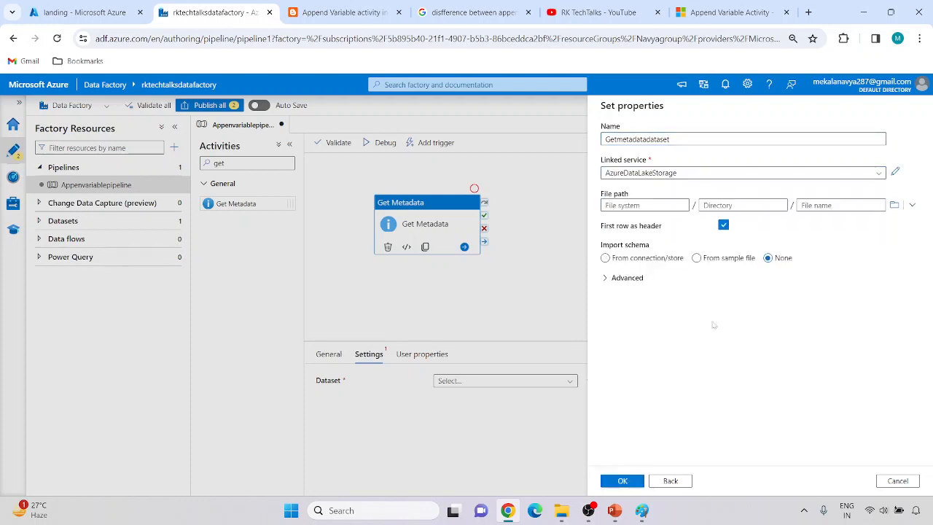
Step: Set the dataset's file path to the landing folder and create the dataset
{"action": "left_click", "coordinate": [895, 205]}
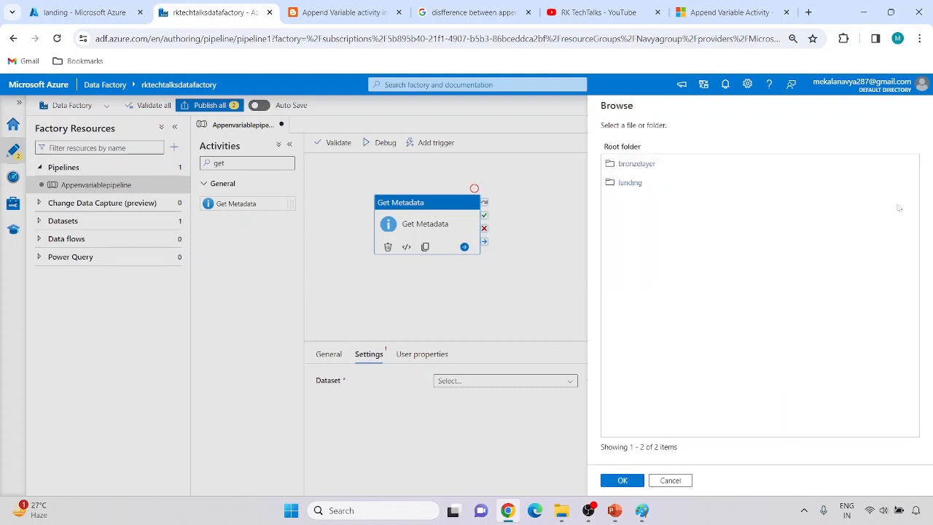
{"action": "left_click", "coordinate": [631, 183]}
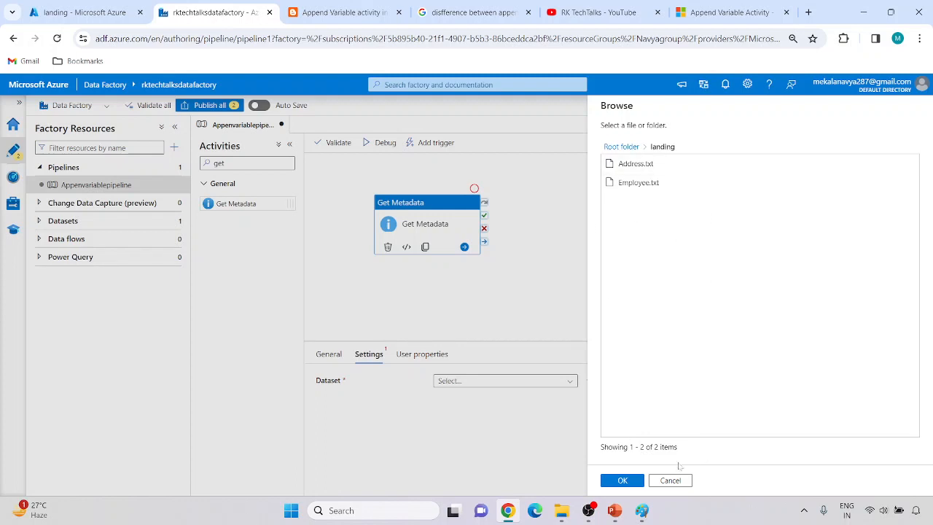
{"action": "left_click", "coordinate": [627, 481]}
{"action": "left_click", "coordinate": [696, 259]}
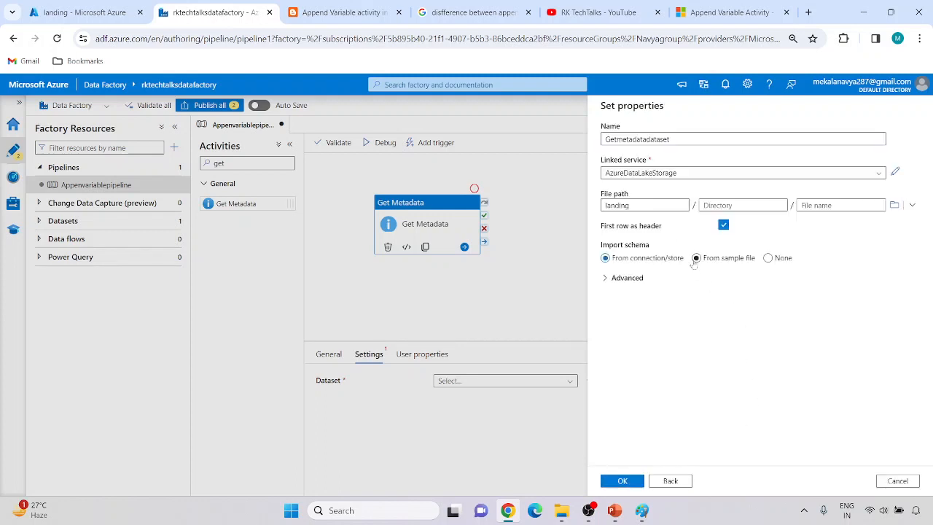
{"action": "left_click", "coordinate": [624, 481]}
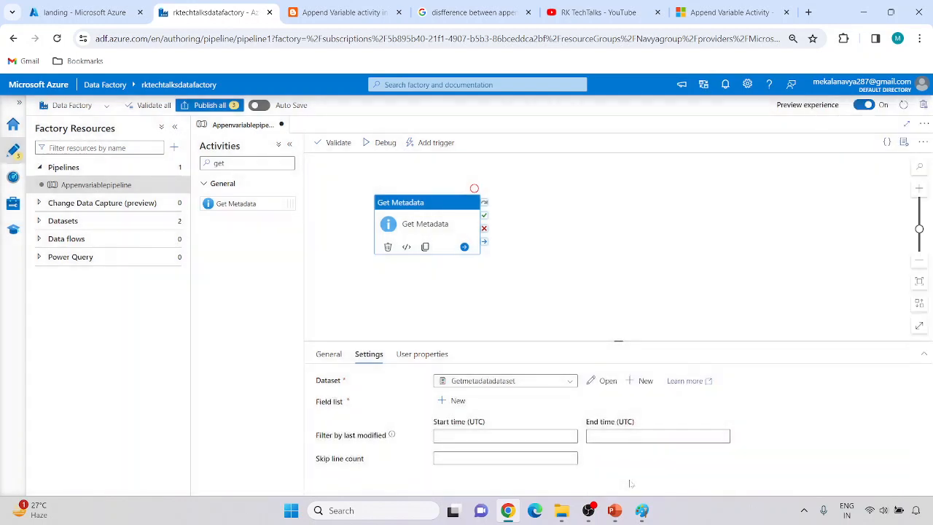
Step: Add Child items to the Get Metadata activity's field list
{"action": "left_click_drag", "start_coordinate": [430, 208], "coordinate": [435, 217]}
{"action": "left_click", "coordinate": [575, 210]}
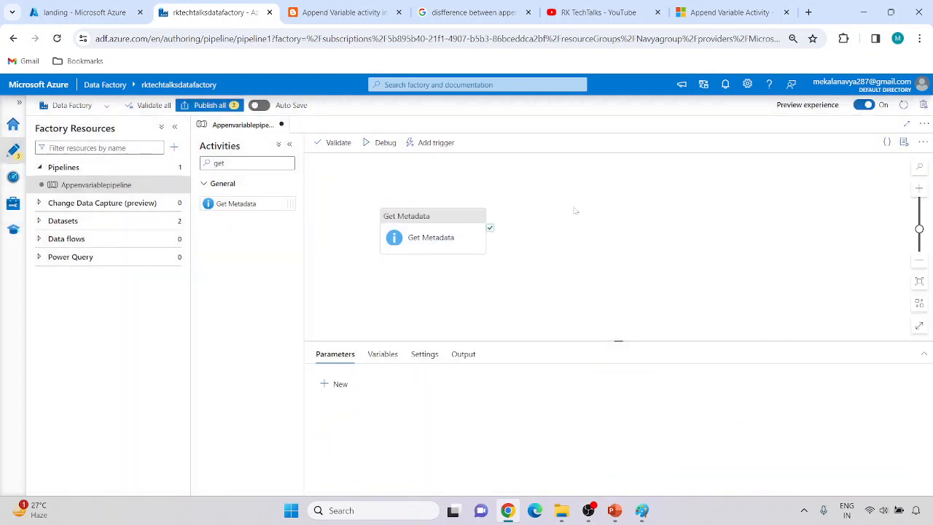
{"action": "left_click", "coordinate": [435, 236]}
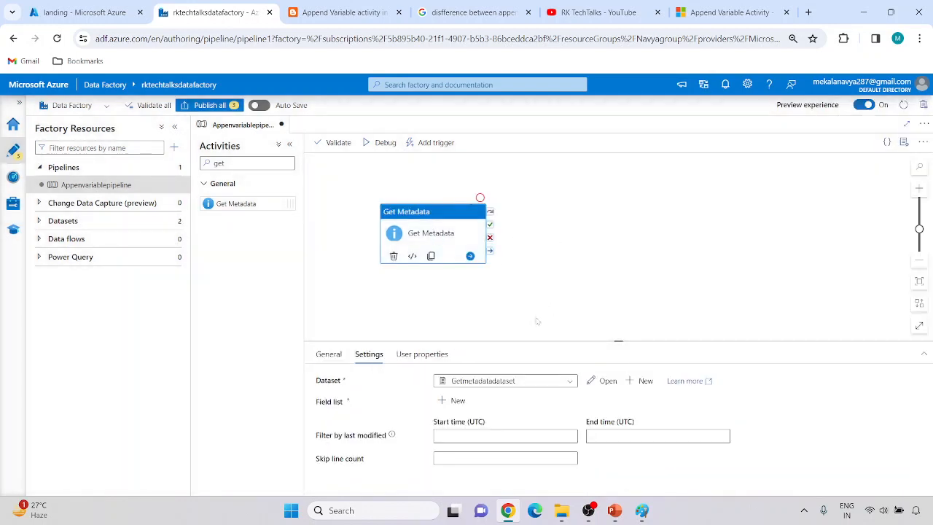
{"action": "left_click", "coordinate": [453, 401]}
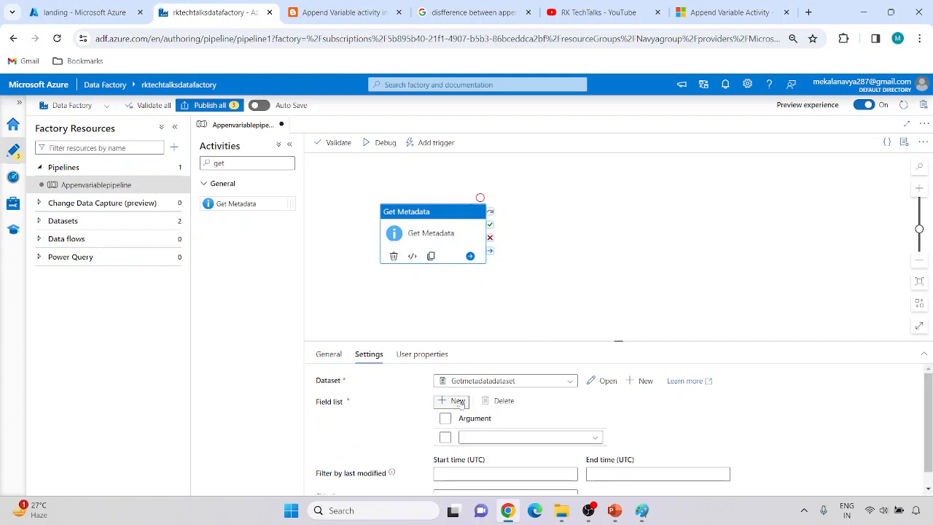
{"action": "left_click", "coordinate": [587, 437]}
{"action": "left_click", "coordinate": [487, 453]}
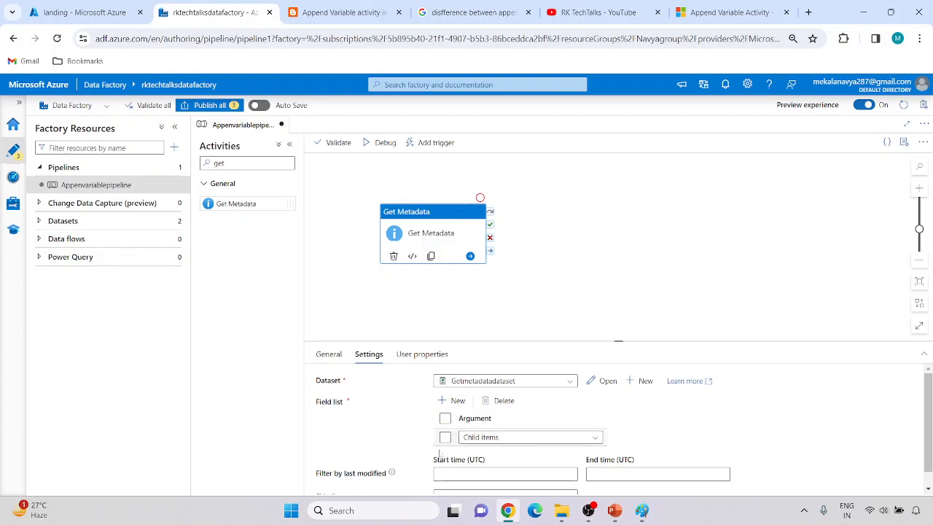
Step: Run the pipeline in debug mode and enlarge the run output area
{"action": "left_click", "coordinate": [384, 142]}
{"action": "left_click_drag", "start_coordinate": [617, 329], "coordinate": [616, 302]}
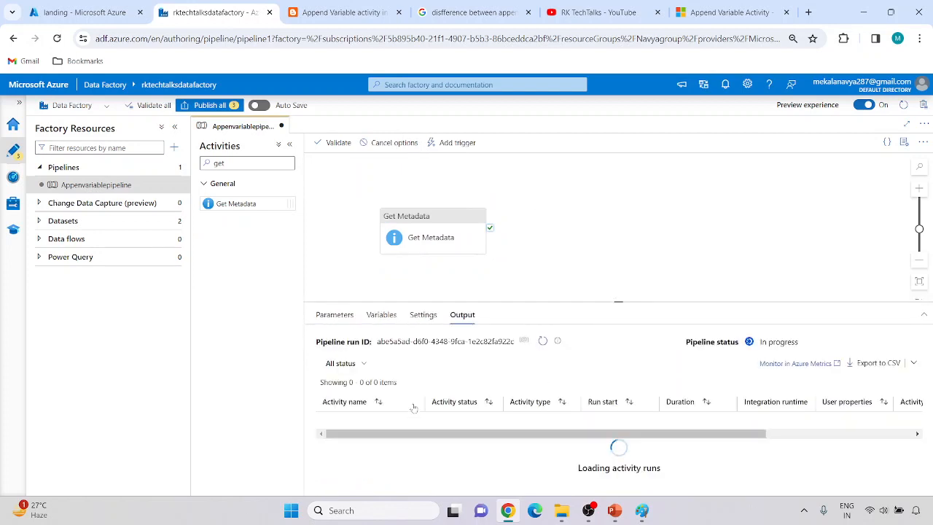
{"action": "left_click_drag", "start_coordinate": [616, 302], "coordinate": [616, 285]}
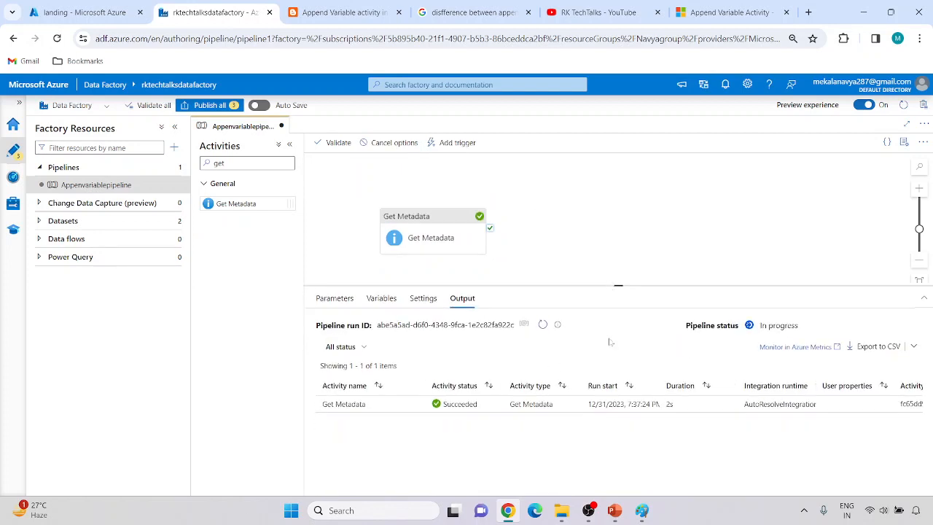
Step: Examine the child item names and types in the Get Metadata run's output, and return to the diagram in Paint
{"action": "mouse_move", "coordinate": [417, 408]}
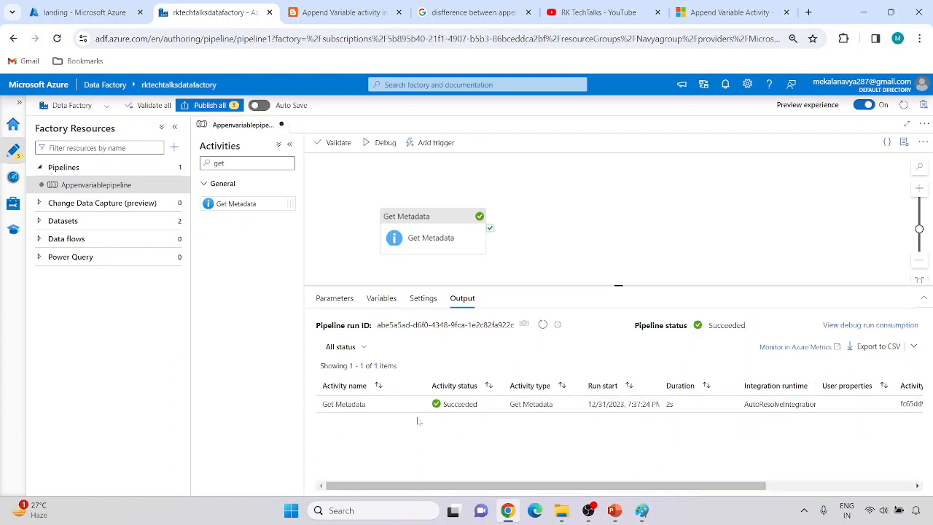
{"action": "left_click", "coordinate": [417, 405]}
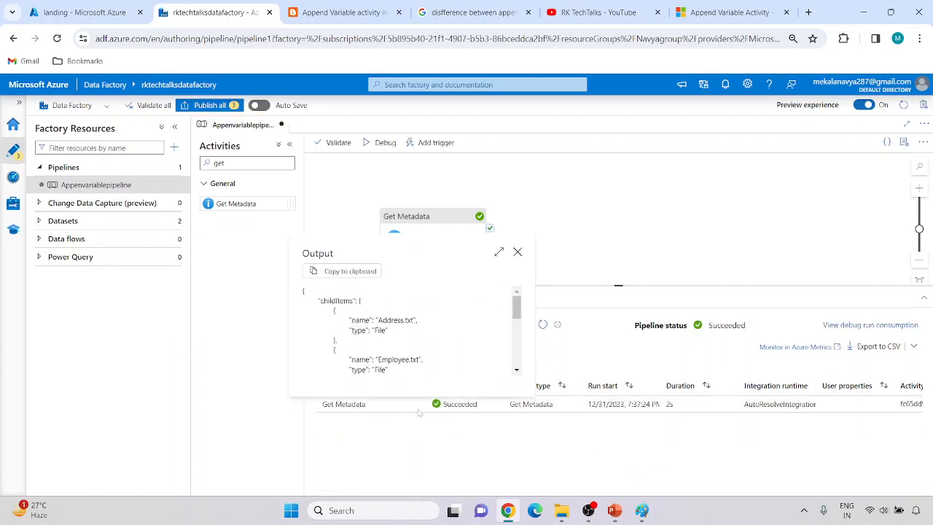
{"action": "left_click", "coordinate": [498, 251]}
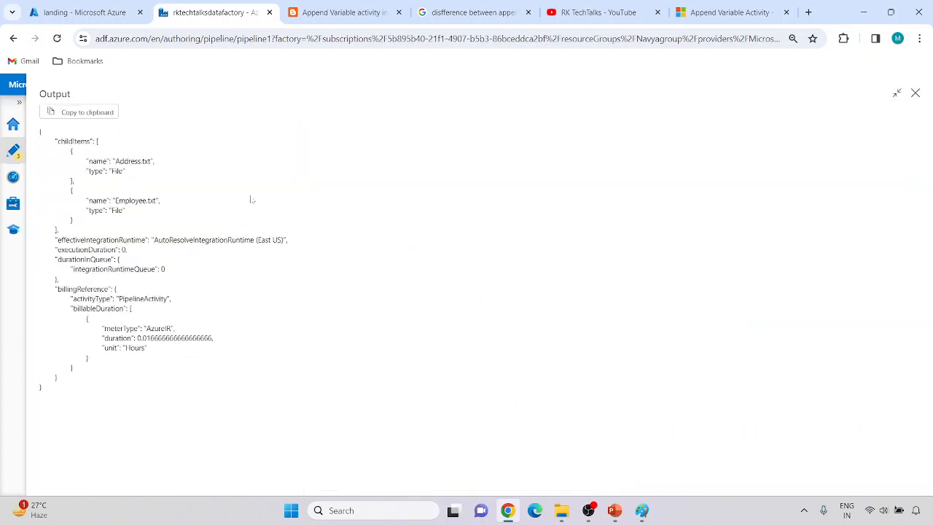
{"action": "left_click_drag", "start_coordinate": [128, 174], "coordinate": [86, 159]}
{"action": "left_click", "coordinate": [145, 186]}
{"action": "left_click_drag", "start_coordinate": [136, 216], "coordinate": [90, 202]}
{"action": "left_click", "coordinate": [221, 206]}
{"action": "left_click", "coordinate": [916, 94]}
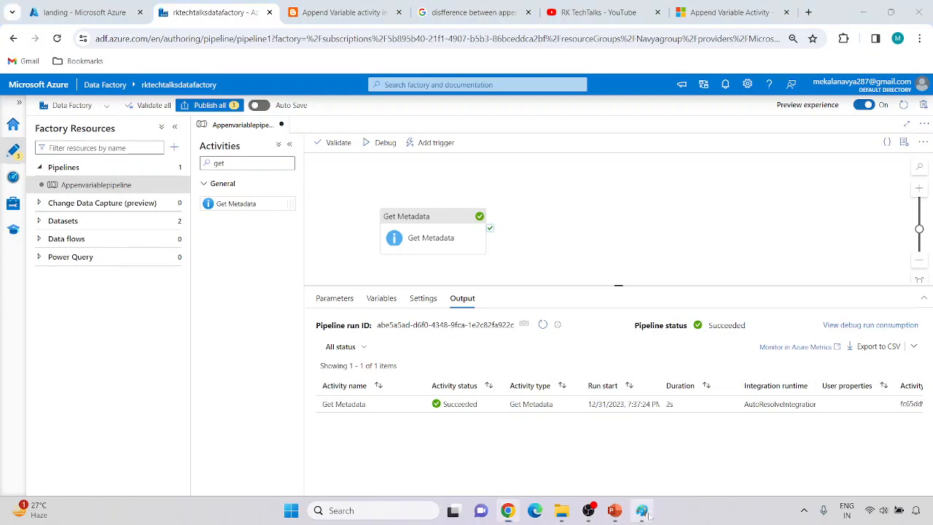
{"action": "left_click", "coordinate": [644, 512]}
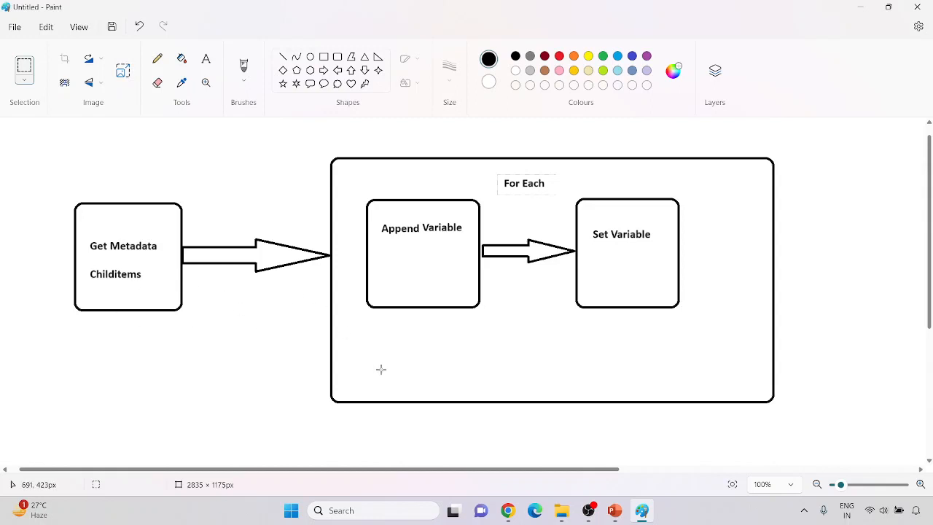
Step: Switch to Data Factory in Chrome, find the ForEach activity and add it to the canvas beside Get Metadata
{"action": "left_click", "coordinate": [508, 510]}
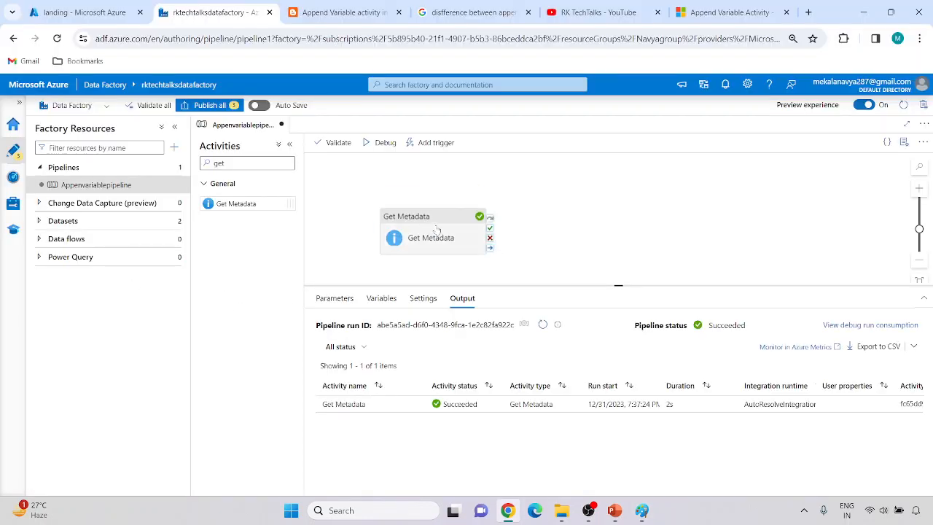
{"action": "left_click", "coordinate": [419, 211]}
{"action": "left_click", "coordinate": [248, 163]}
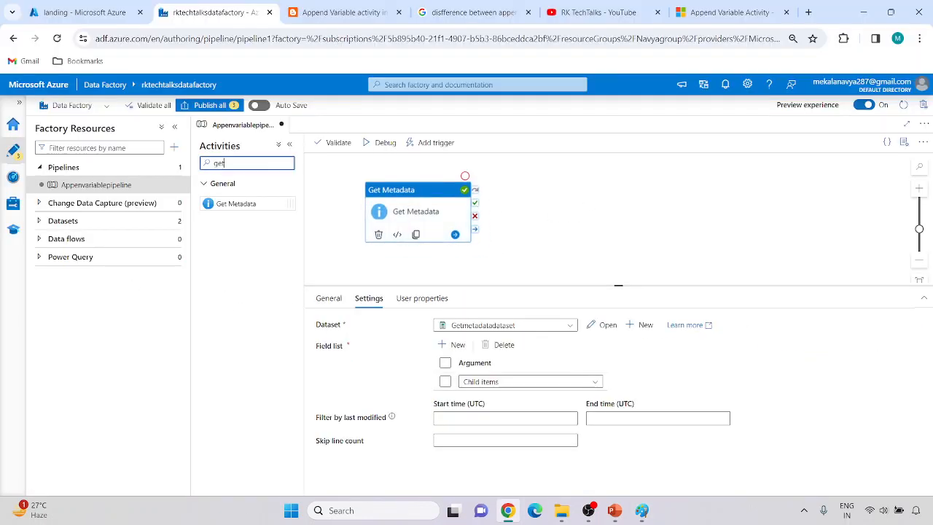
{"action": "key", "text": "BackSpace"}
{"action": "key", "text": "BackSpace"}
{"action": "key", "text": "BackSpace"}
{"action": "type", "text": "for"}
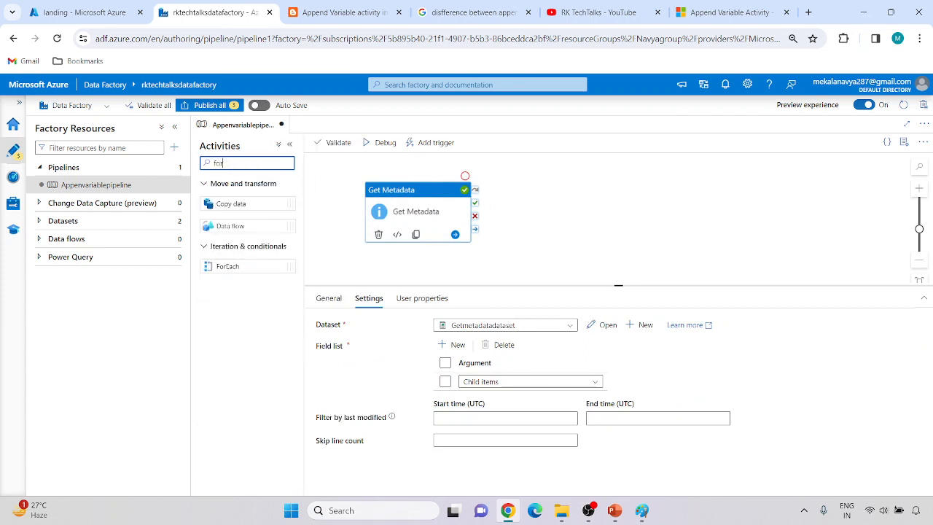
{"action": "left_click_drag", "start_coordinate": [227, 267], "coordinate": [638, 207]}
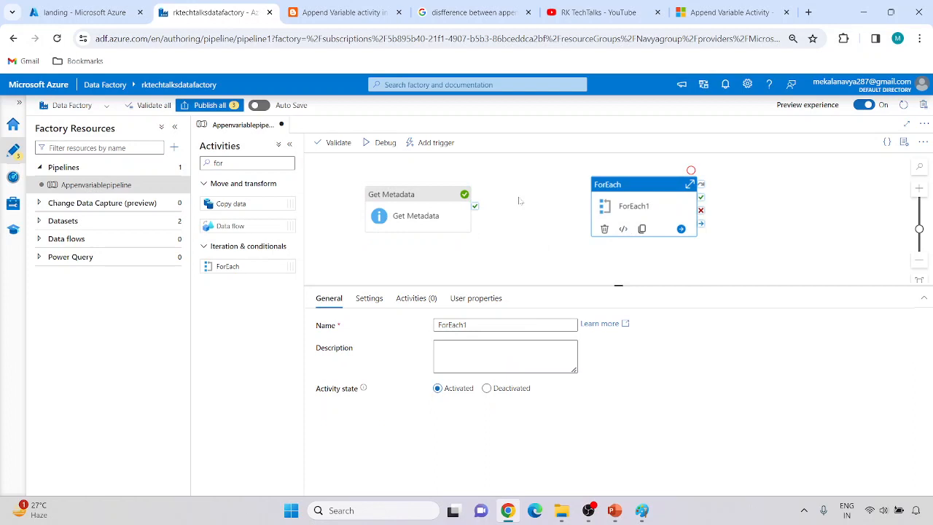
Step: Connect Get Metadata's success output to the ForEach activity and rename that activity as ForEach
{"action": "left_click", "coordinate": [436, 218]}
{"action": "left_click_drag", "start_coordinate": [475, 205], "coordinate": [556, 199]}
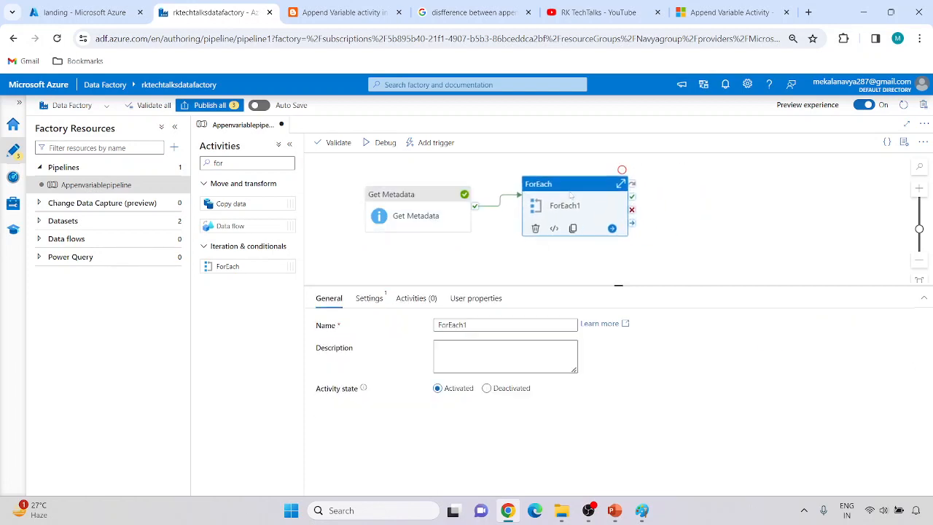
{"action": "left_click", "coordinate": [472, 325]}
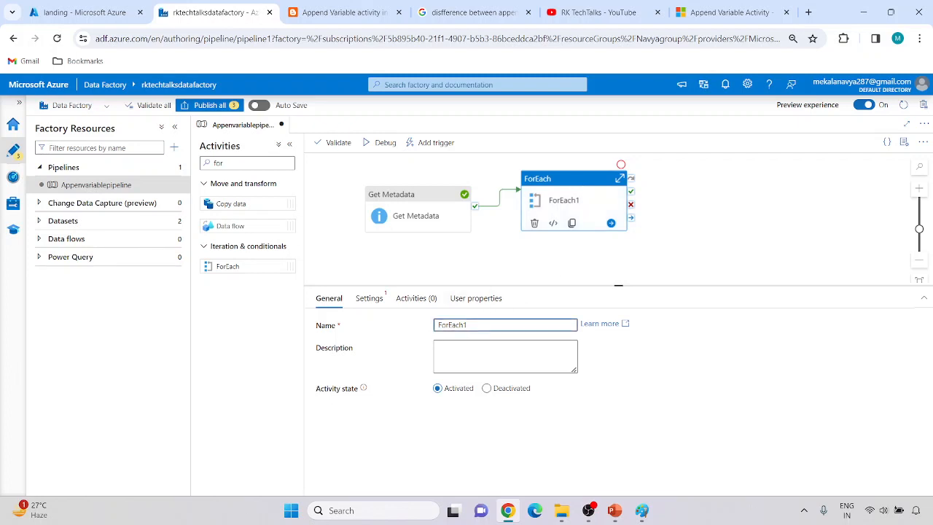
{"action": "left_click", "coordinate": [371, 298]}
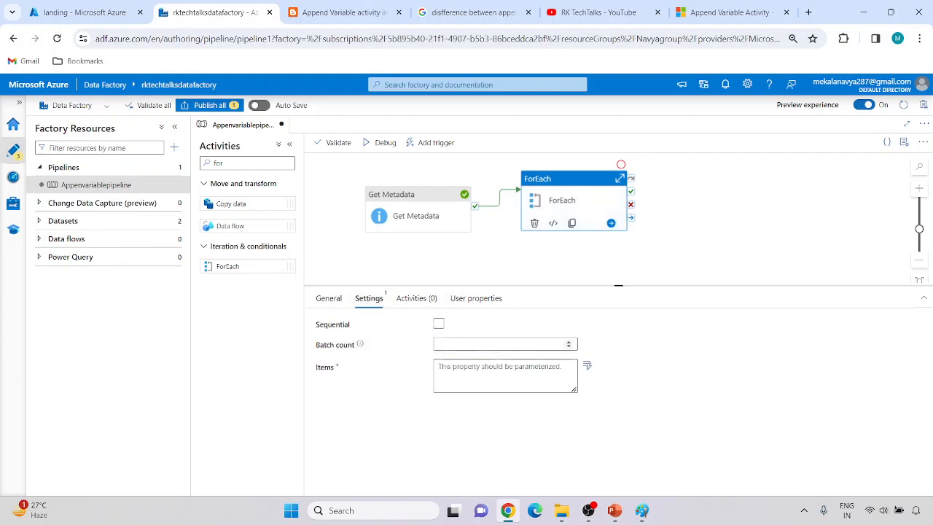
{"action": "left_click", "coordinate": [500, 374]}
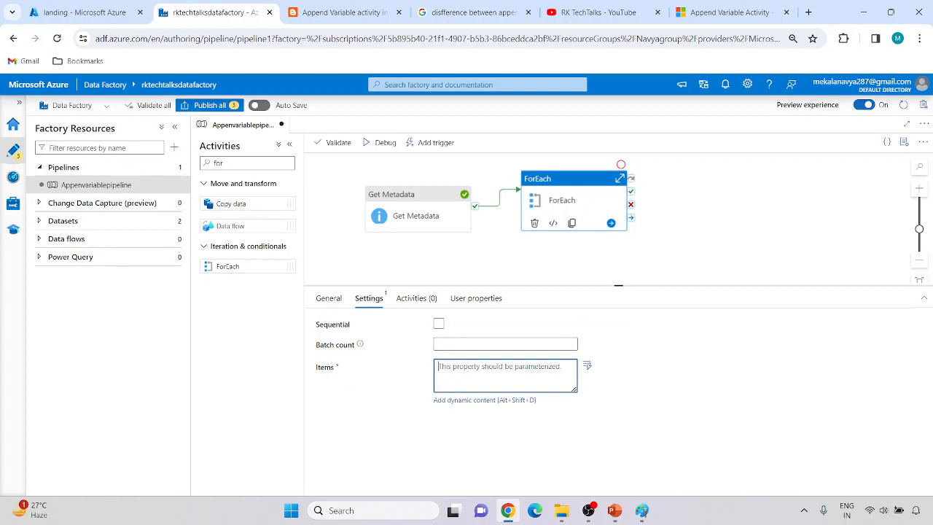
{"action": "left_click", "coordinate": [492, 400]}
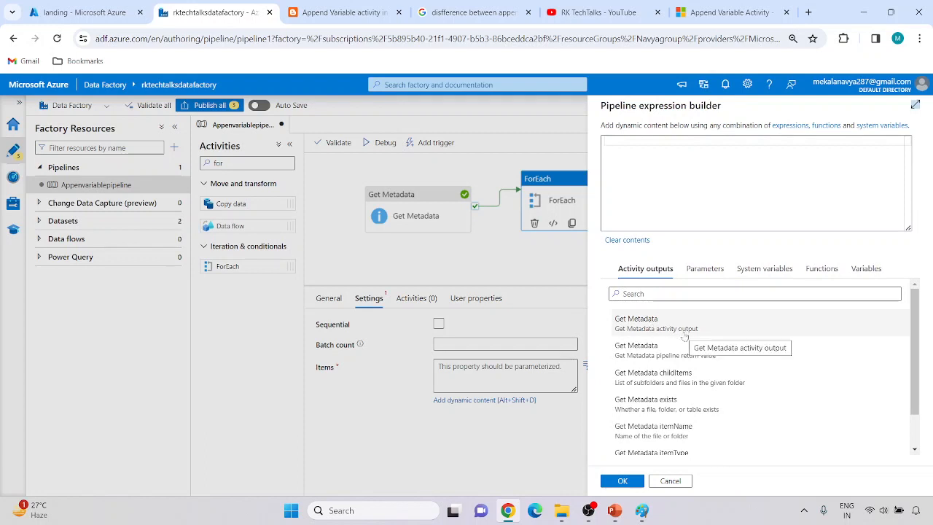
{"action": "scroll", "coordinate": [689, 346], "scroll_direction": "down", "scroll_amount": 1}
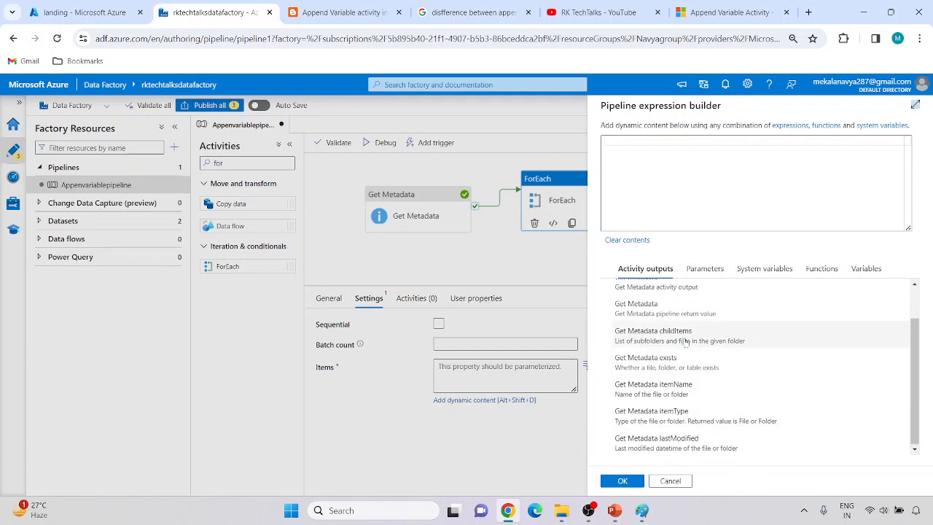
{"action": "left_click", "coordinate": [678, 336]}
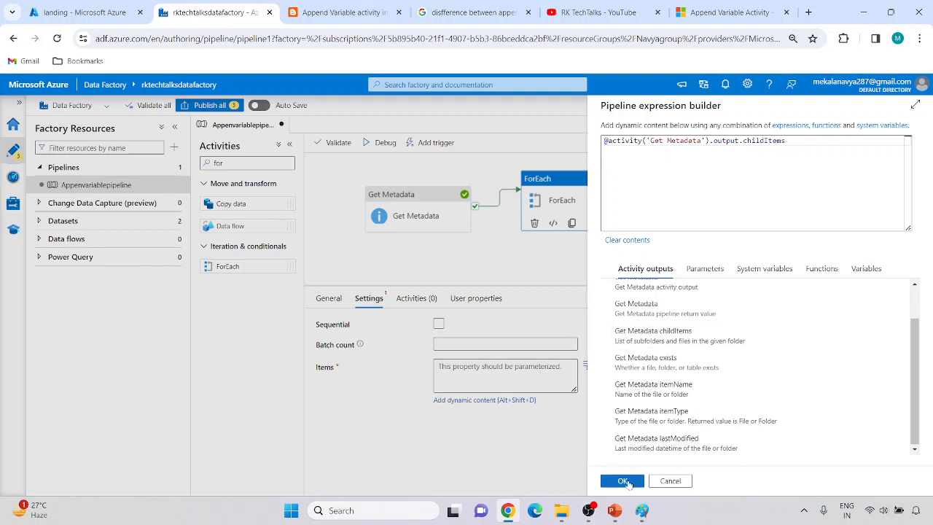
{"action": "left_click", "coordinate": [623, 481]}
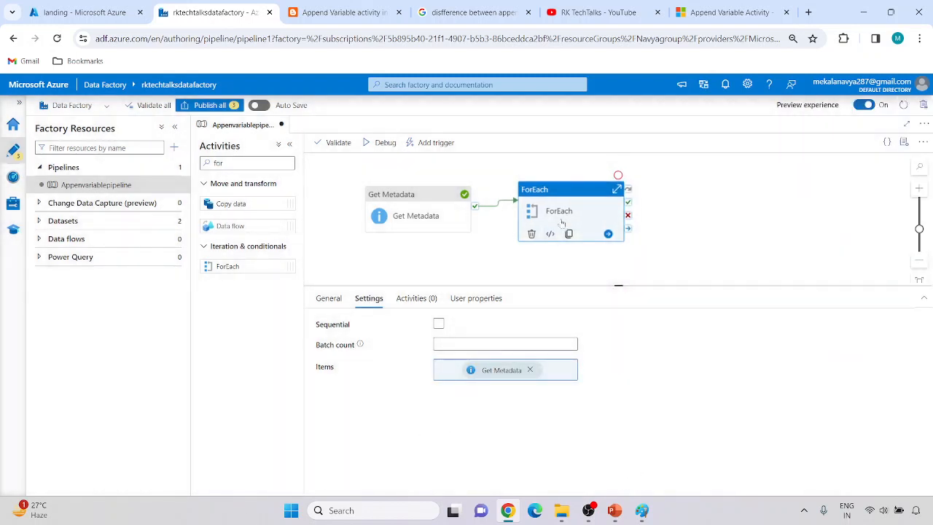
{"action": "left_click", "coordinate": [416, 213]}
{"action": "left_click_drag", "start_coordinate": [552, 211], "coordinate": [540, 209]}
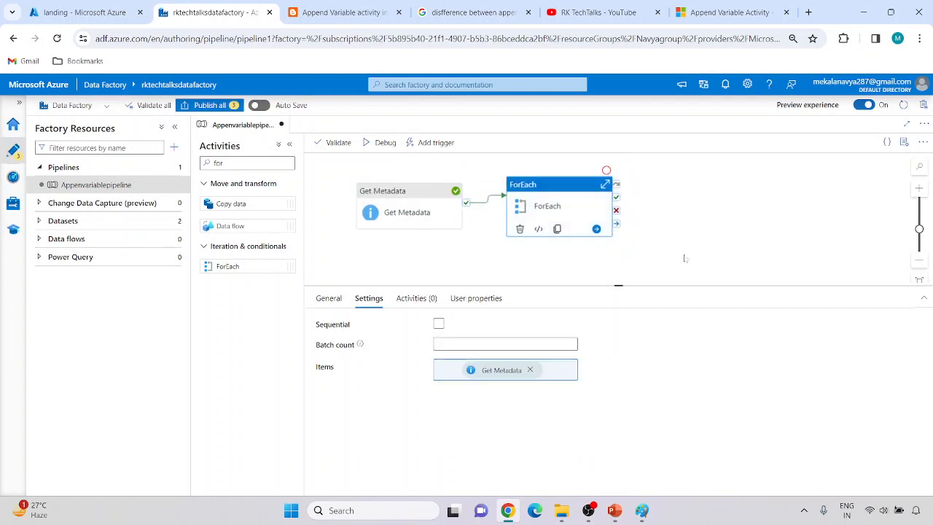
Step: Check the planned flow in the Paint diagram, minimize it and open the ForEach's inner activities for editing
{"action": "left_click", "coordinate": [417, 299]}
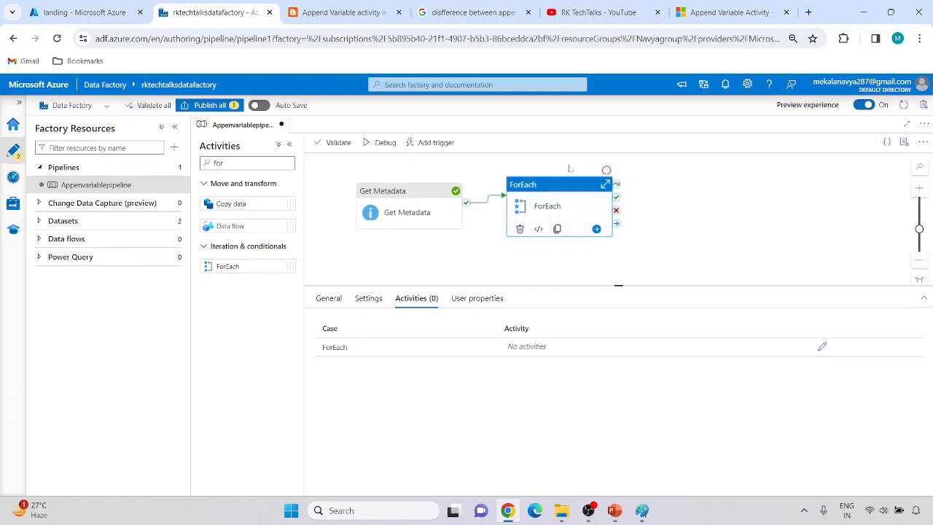
{"action": "left_click", "coordinate": [641, 511]}
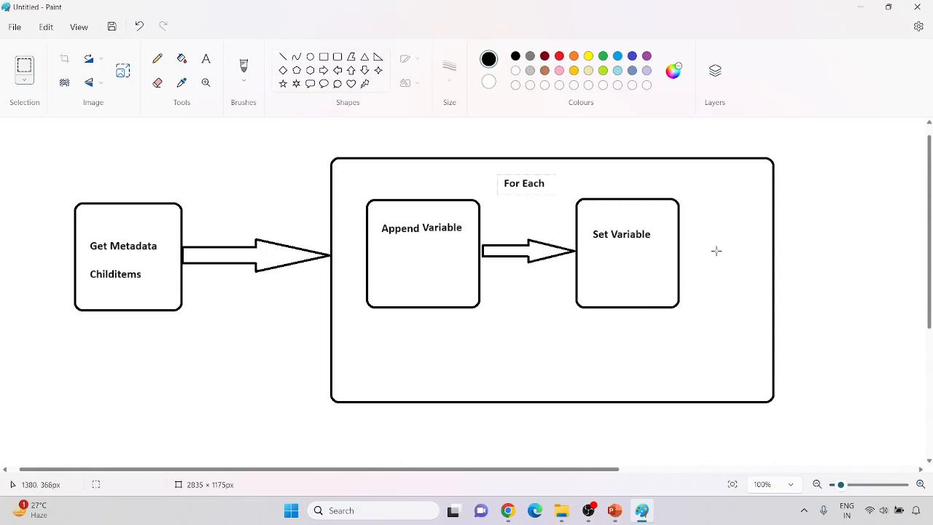
{"action": "left_click", "coordinate": [860, 6]}
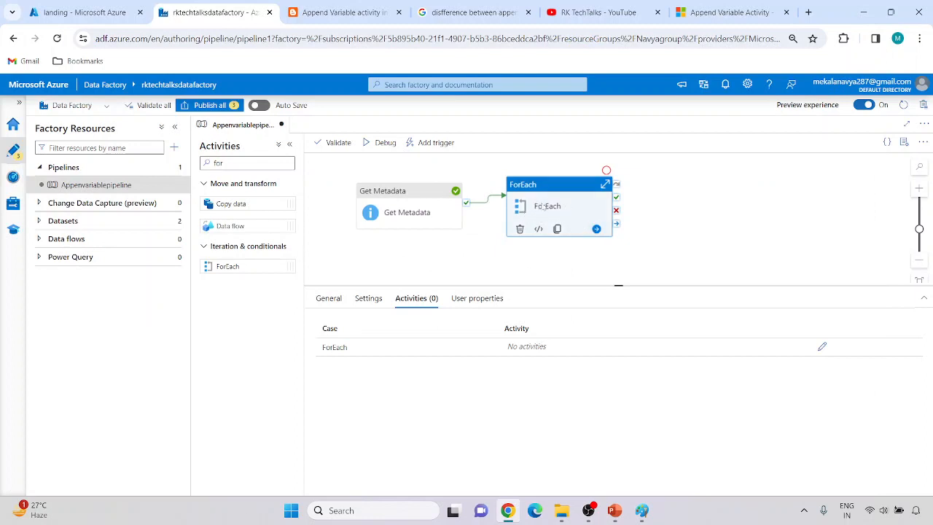
{"action": "left_click", "coordinate": [821, 346]}
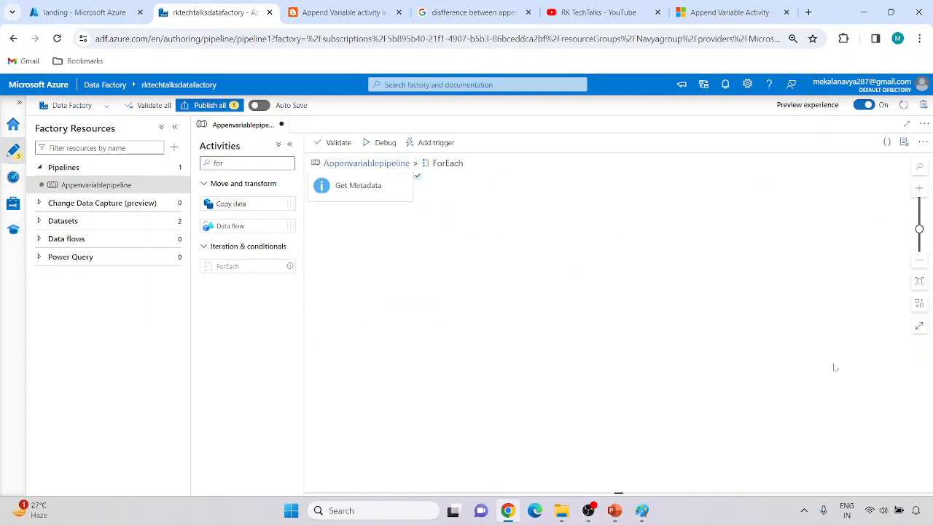
Step: Find the Append variable activity, add it inside the ForEach and name it Append variable
{"action": "left_click", "coordinate": [252, 162]}
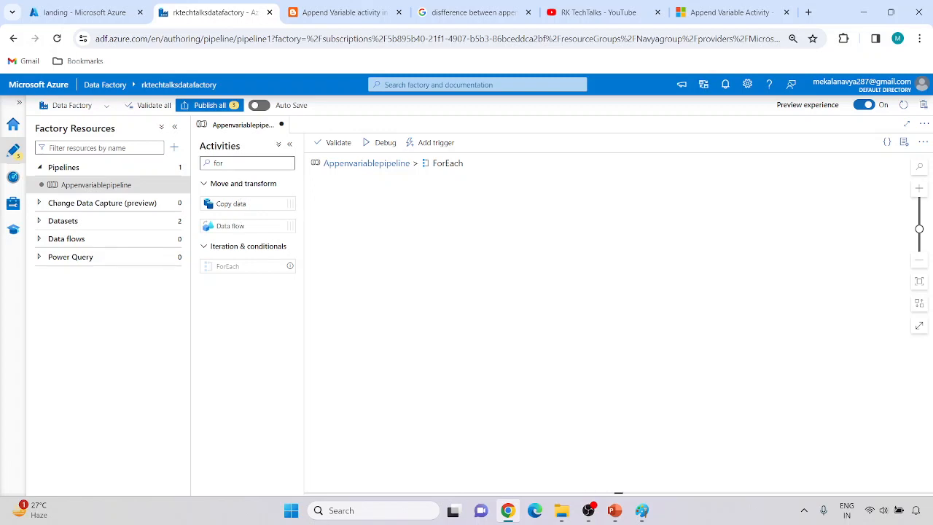
{"action": "key", "text": "BackSpace"}
{"action": "key", "text": "BackSpace"}
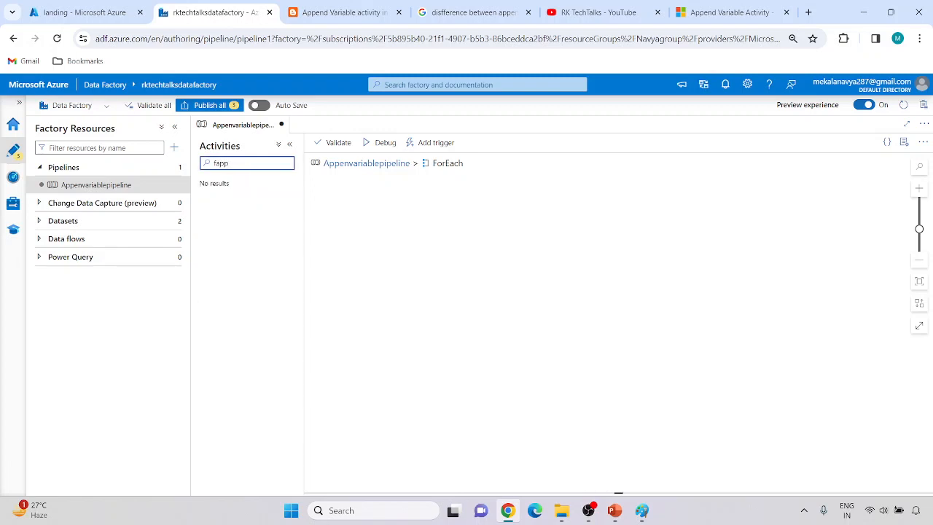
{"action": "key", "text": "BackSpace"}
{"action": "key", "text": "BackSpace"}
{"action": "key", "text": "BackSpace"}
{"action": "key", "text": "BackSpace"}
{"action": "type", "text": "app"}
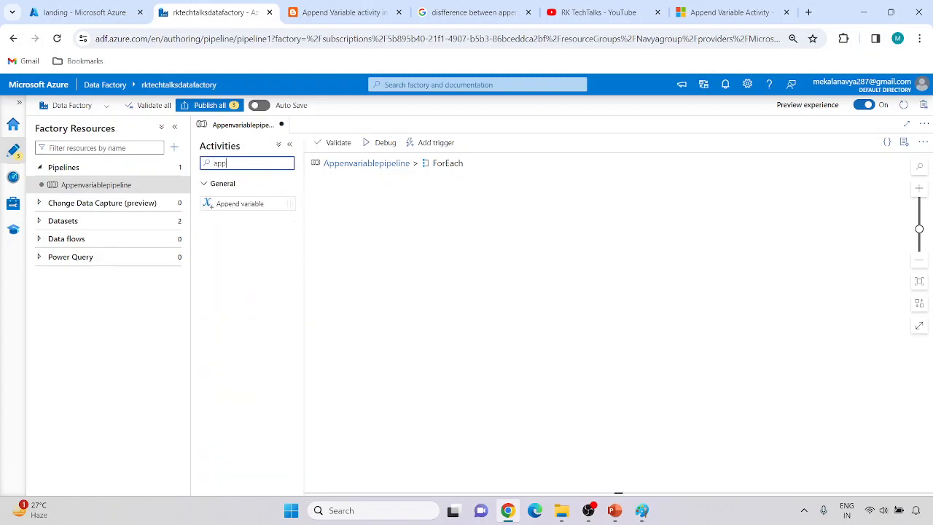
{"action": "left_click_drag", "start_coordinate": [209, 205], "coordinate": [446, 245]}
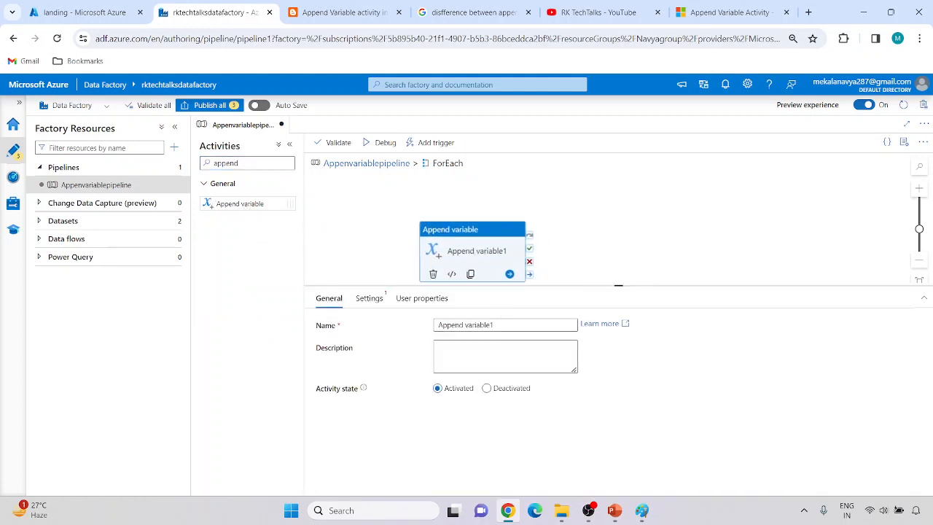
{"action": "left_click", "coordinate": [510, 324]}
{"action": "key", "text": "BackSpace"}
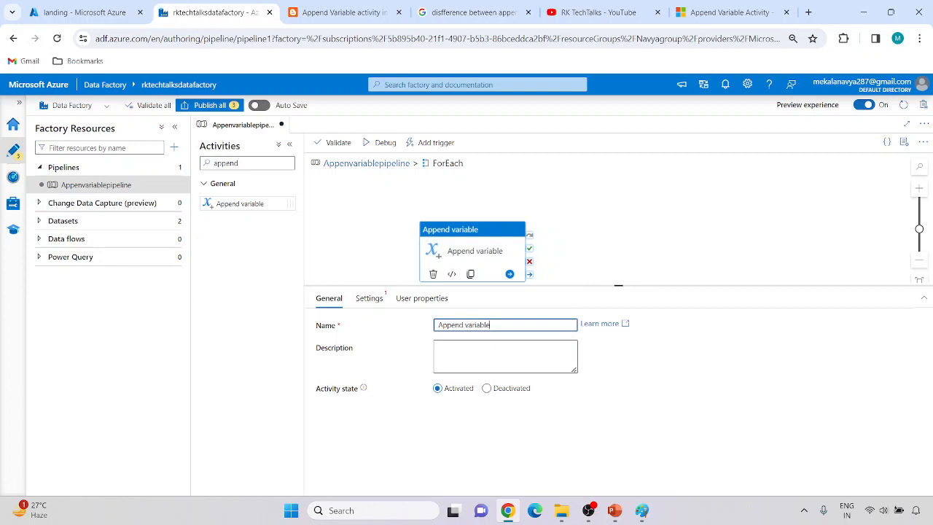
Step: Examine the Append variable activity's variable setting and the RK TechTalks channel's videos, and return to the Data Factory editor
{"action": "left_click", "coordinate": [370, 299]}
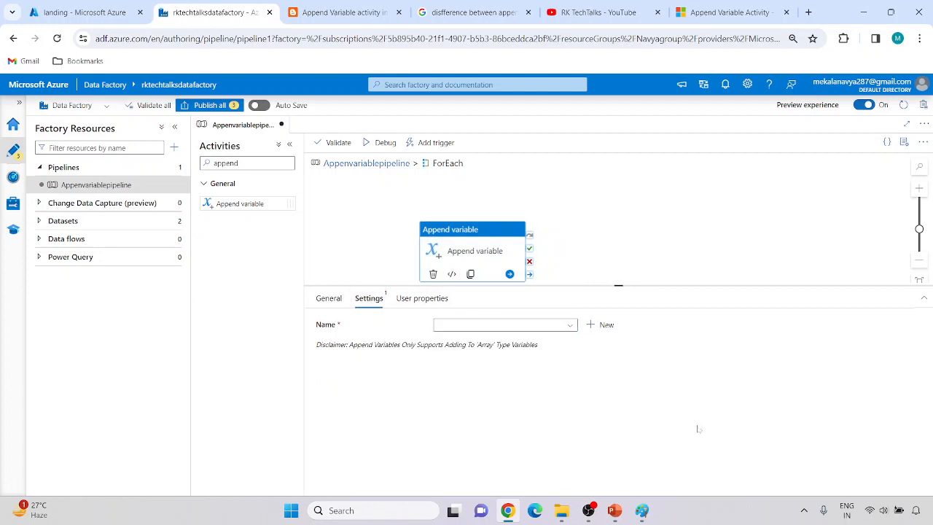
{"action": "left_click", "coordinate": [568, 328]}
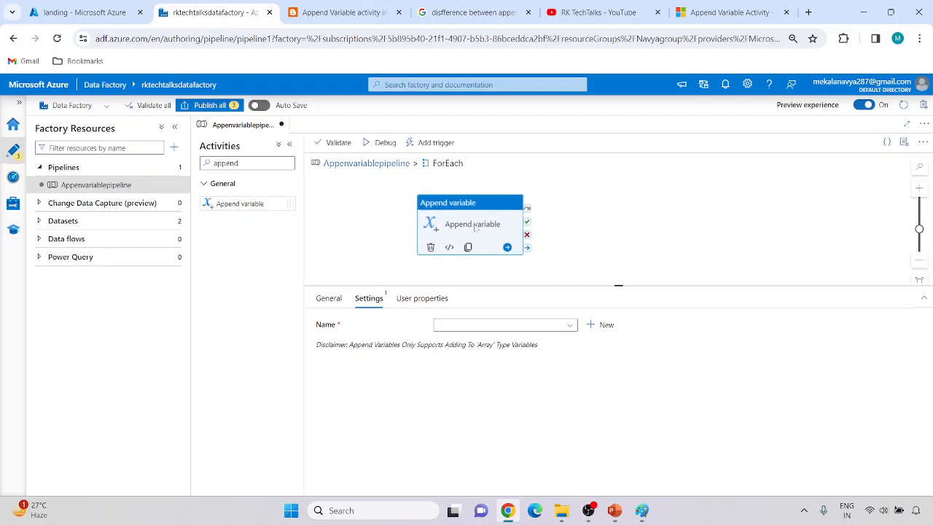
{"action": "left_click_drag", "start_coordinate": [478, 254], "coordinate": [476, 235]}
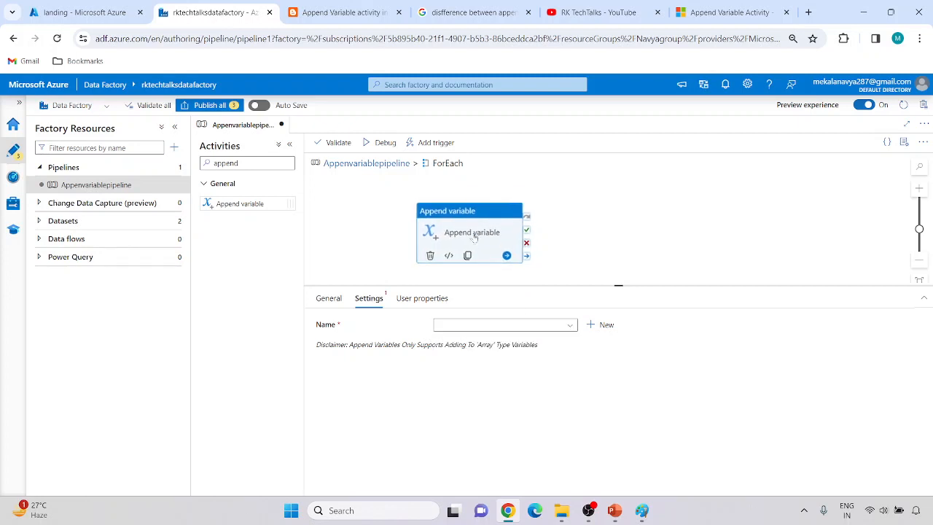
{"action": "left_click", "coordinate": [598, 12]}
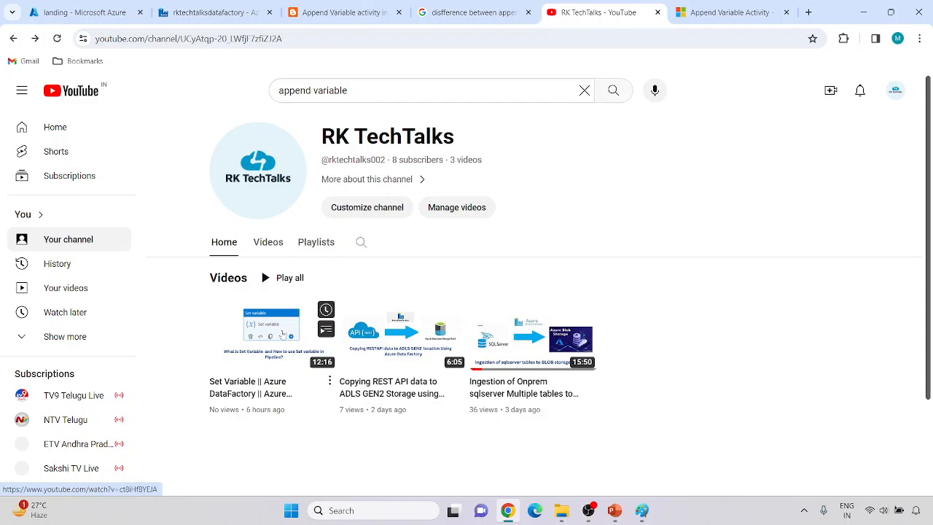
{"action": "left_click", "coordinate": [221, 9]}
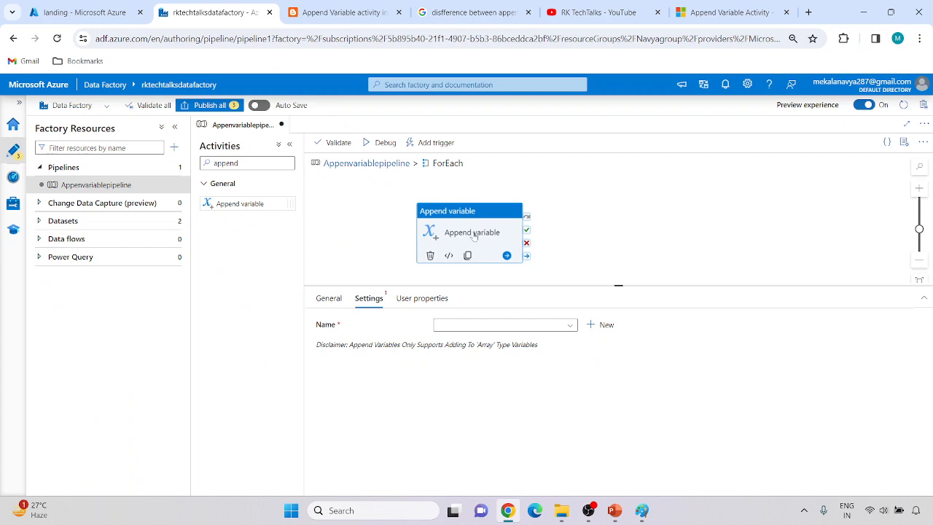
Step: Return to Appenvariablepipeline, create a pipeline variable named filenames of type Array, and move Get Metadata farther from ForEach
{"action": "left_click", "coordinate": [599, 221]}
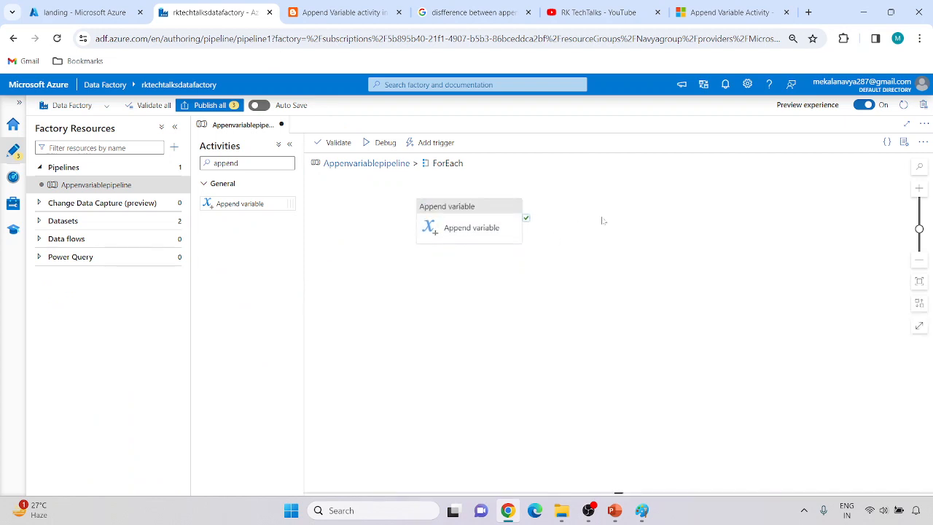
{"action": "left_click", "coordinate": [357, 163]}
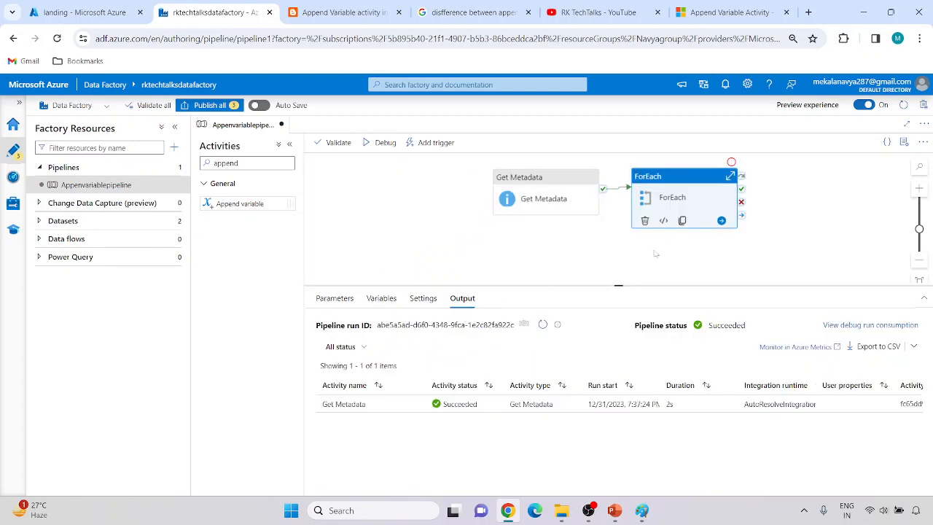
{"action": "left_click", "coordinate": [522, 253]}
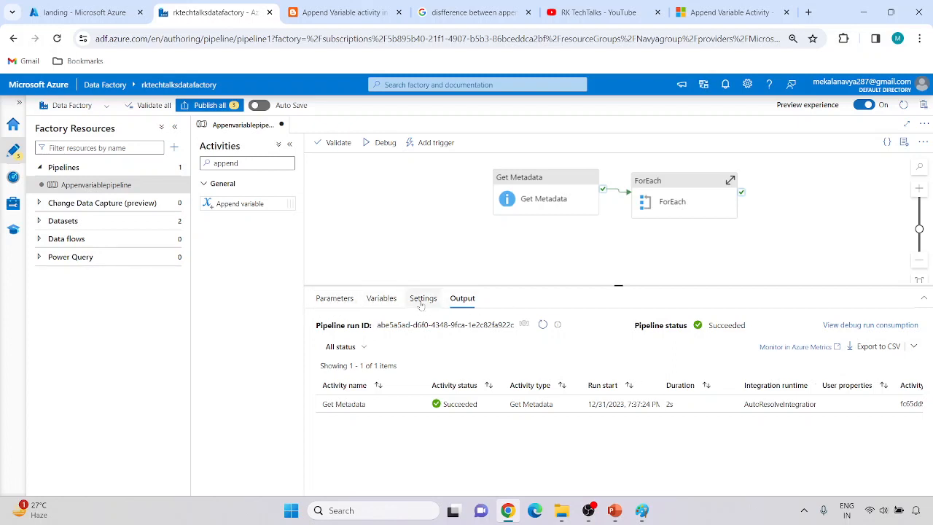
{"action": "left_click", "coordinate": [381, 299]}
{"action": "left_click", "coordinate": [332, 329]}
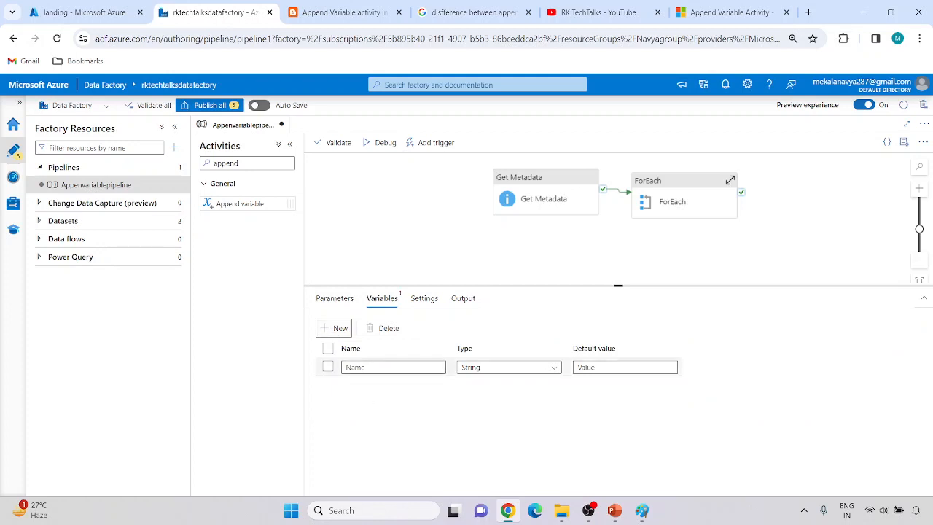
{"action": "left_click", "coordinate": [393, 367]}
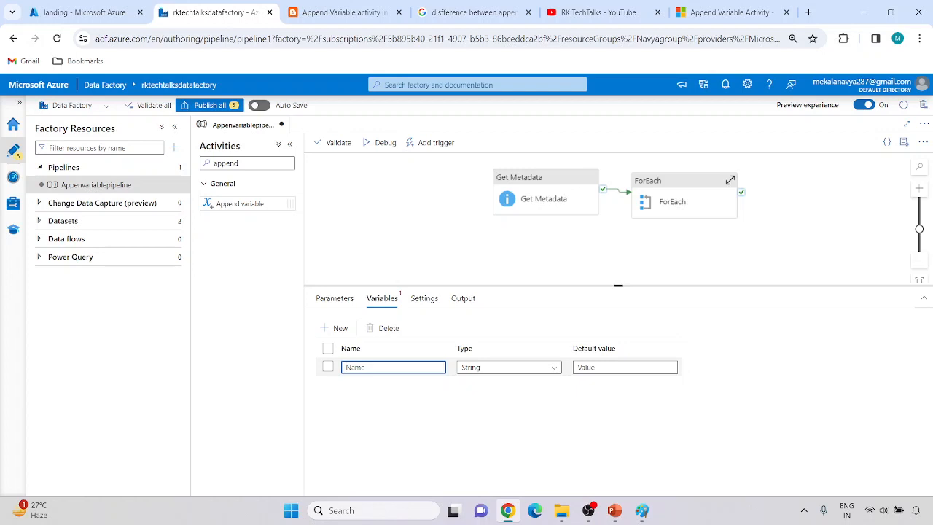
{"action": "type", "text": "filenames"}
{"action": "left_click", "coordinate": [515, 371]}
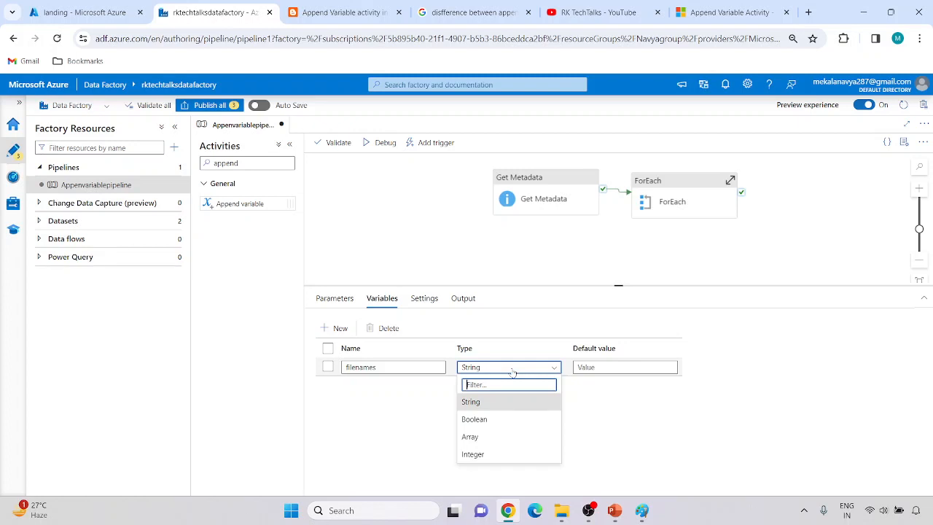
{"action": "left_click", "coordinate": [483, 437]}
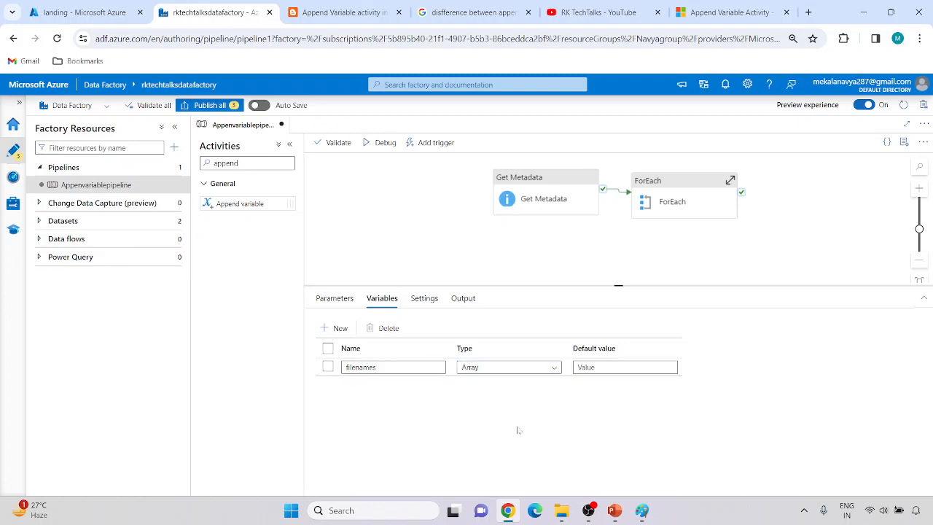
{"action": "left_click_drag", "start_coordinate": [543, 201], "coordinate": [425, 210]}
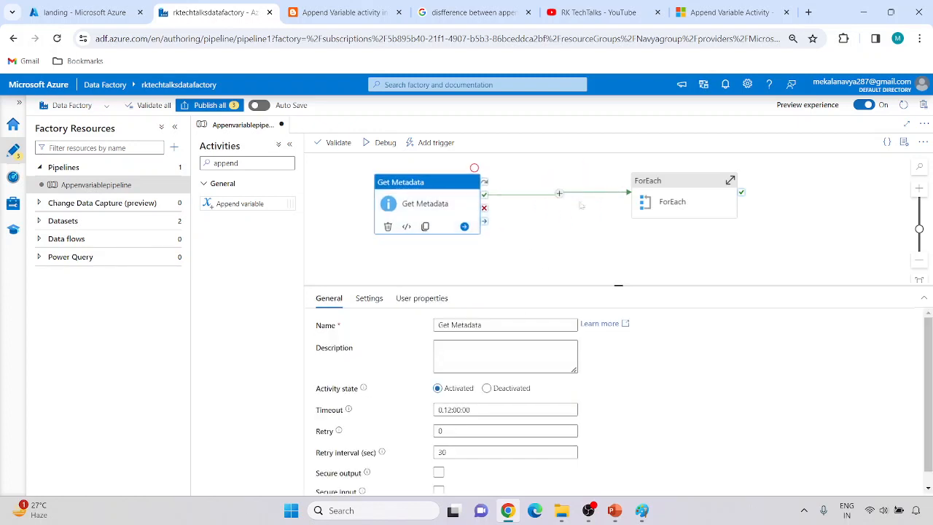
Step: Move ForEach closer to Get Metadata, reopen its inner activities and choose filenames as the Append variable activity's variable
{"action": "left_click_drag", "start_coordinate": [665, 202], "coordinate": [592, 211]}
{"action": "left_click", "coordinate": [459, 270]}
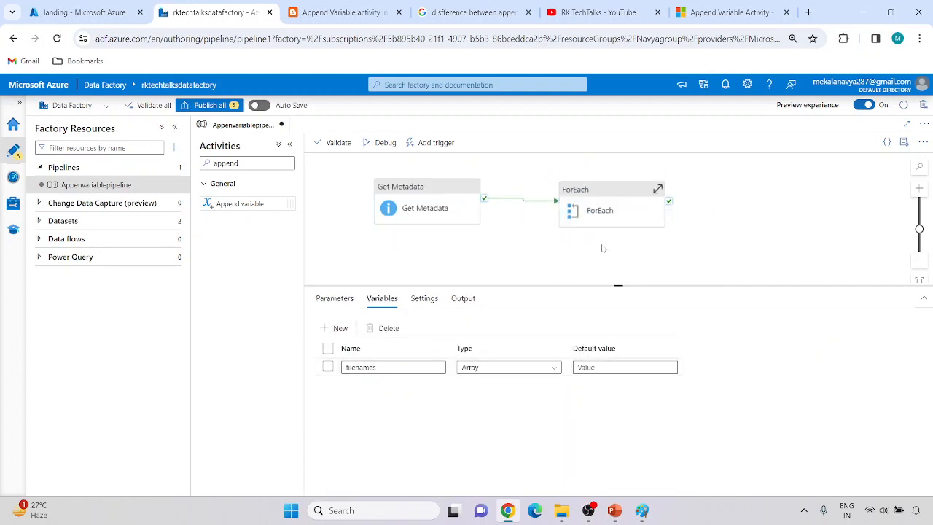
{"action": "left_click", "coordinate": [610, 199]}
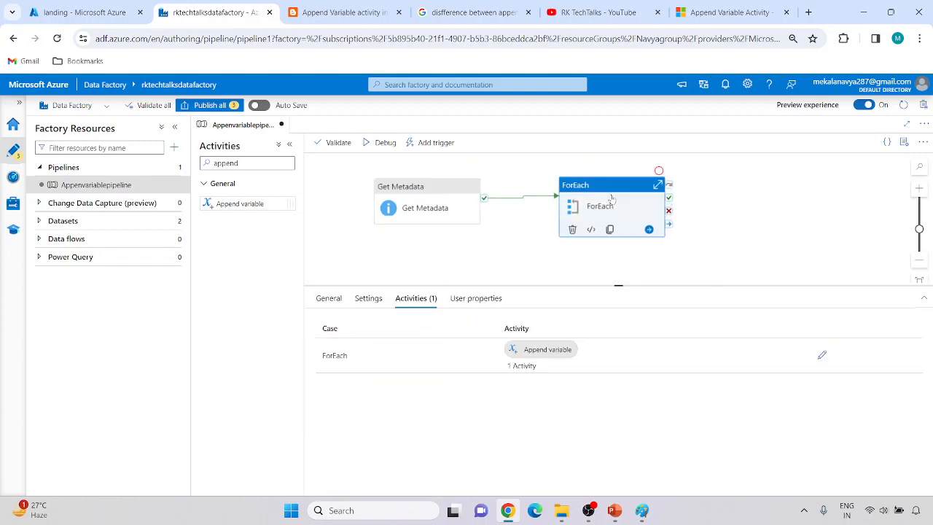
{"action": "left_click", "coordinate": [822, 356]}
{"action": "left_click_drag", "start_coordinate": [621, 191], "coordinate": [565, 250]}
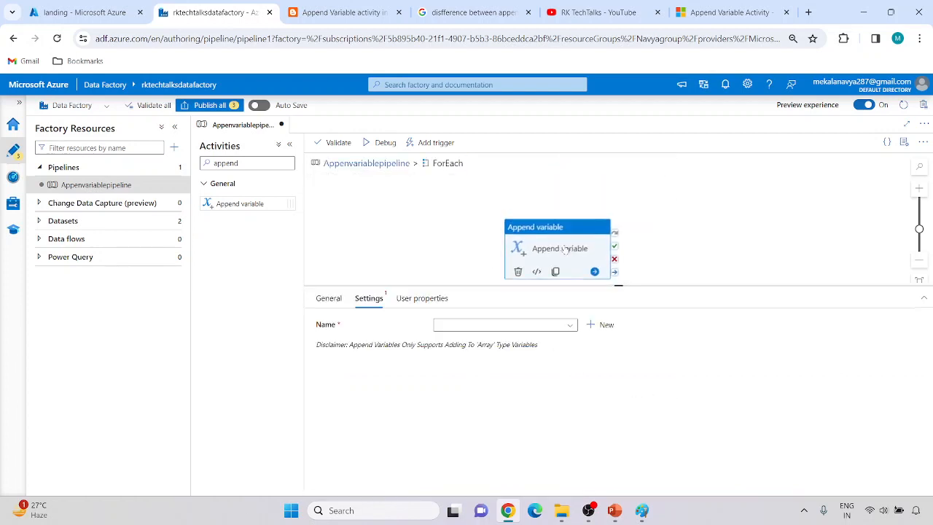
{"action": "left_click", "coordinate": [503, 325]}
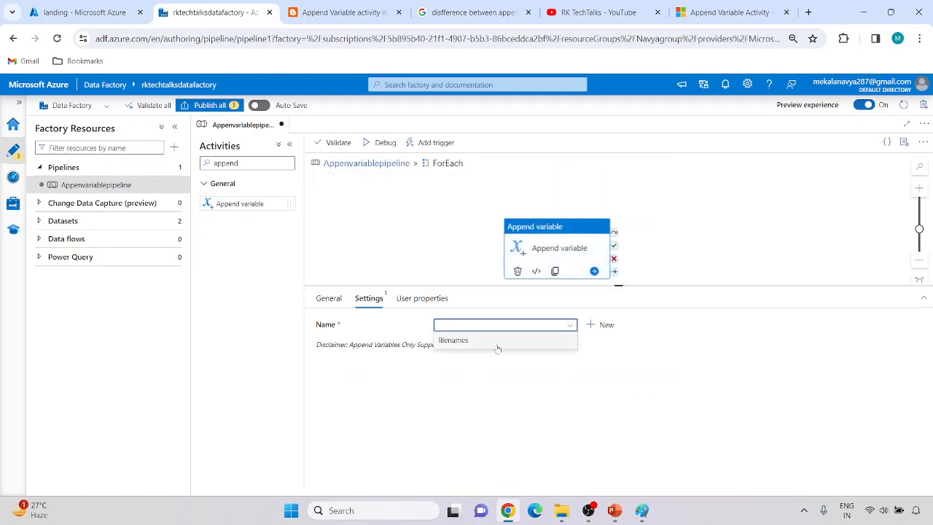
{"action": "left_click", "coordinate": [468, 340]}
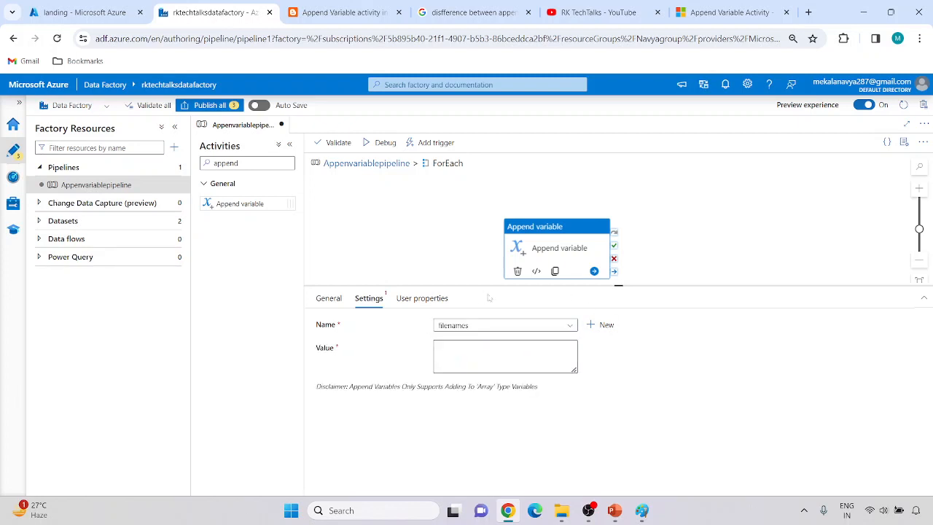
{"action": "left_click", "coordinate": [503, 356]}
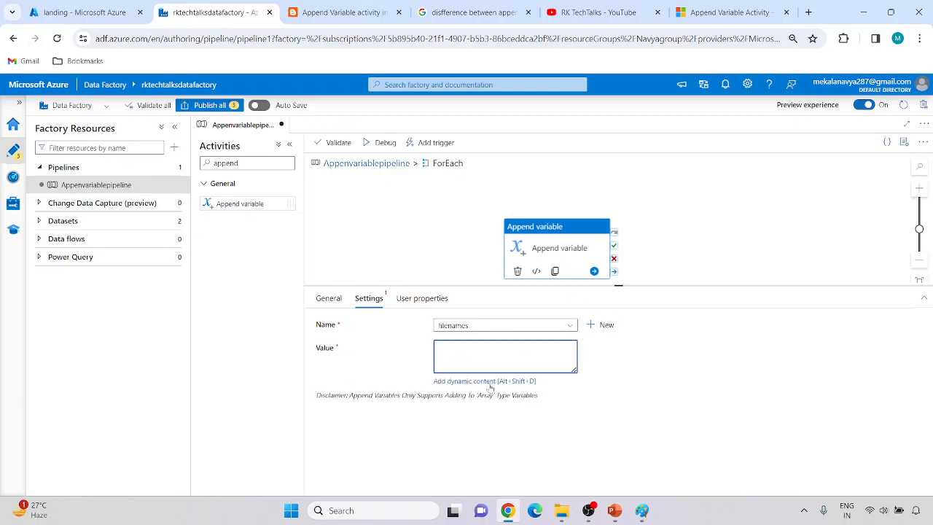
{"action": "left_click", "coordinate": [490, 381]}
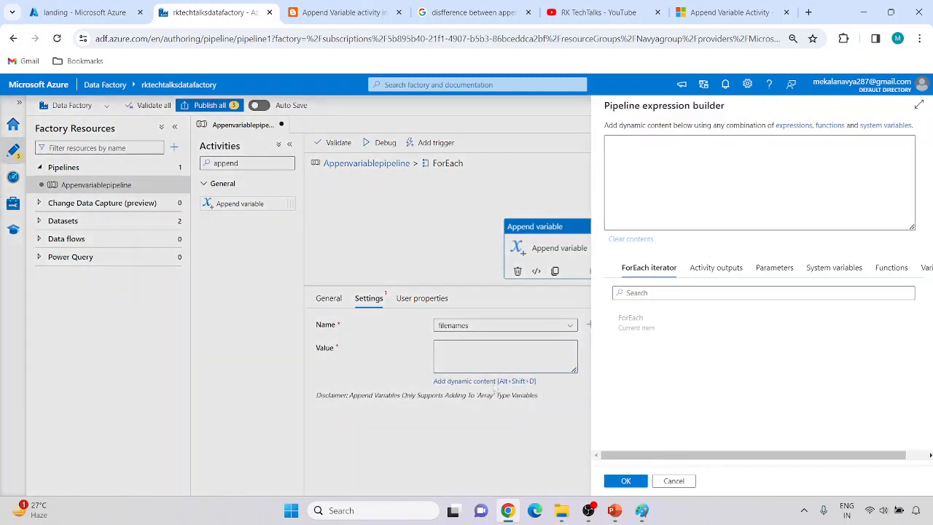
{"action": "left_click", "coordinate": [640, 328]}
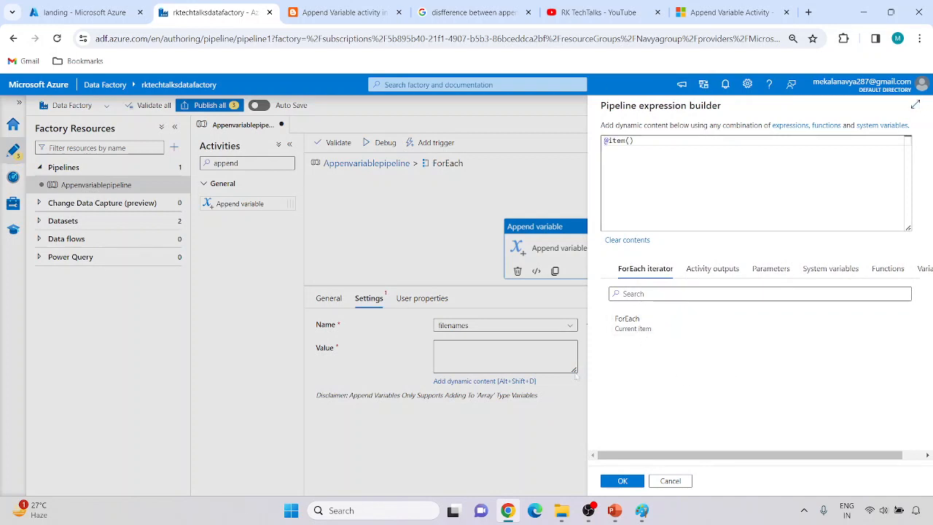
{"action": "left_click", "coordinate": [623, 481]}
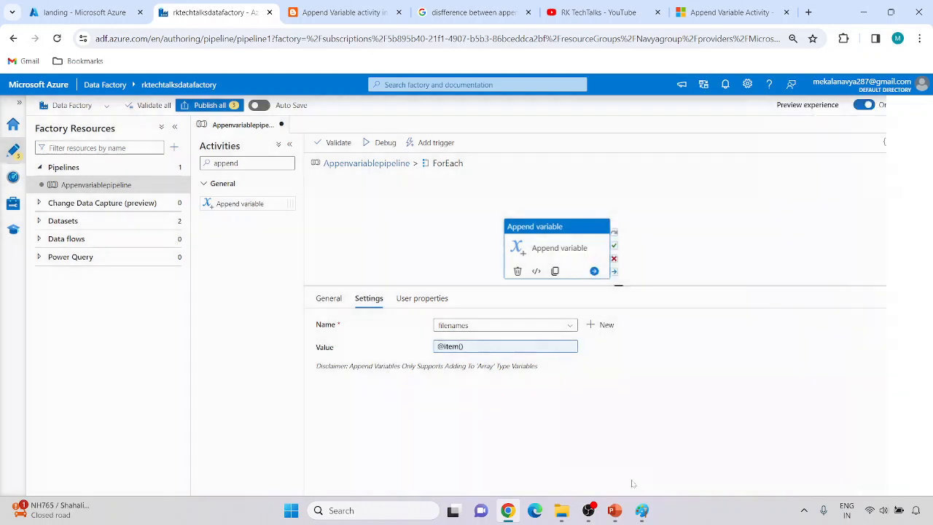
{"action": "left_click_drag", "start_coordinate": [573, 240], "coordinate": [479, 213]}
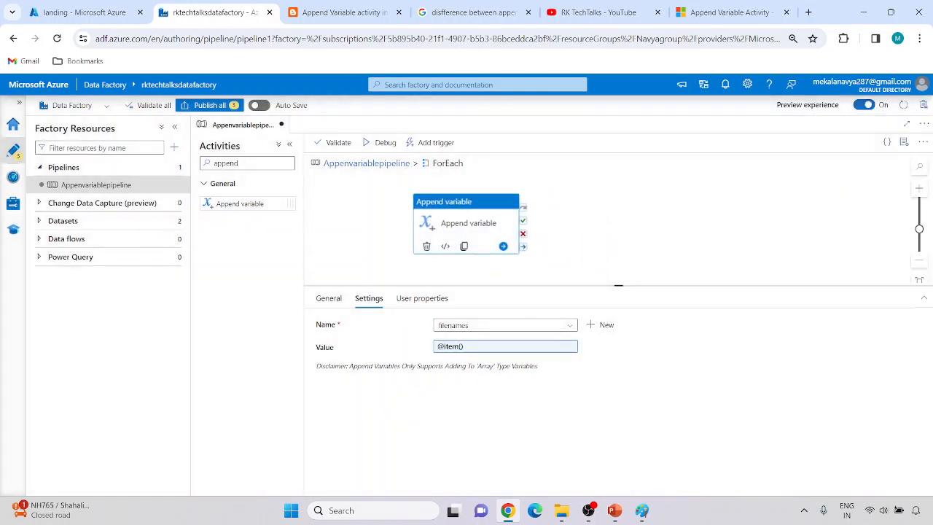
Step: Check the planned flow in the Paint diagram, find the Set variable activity and add it inside the ForEach
{"action": "left_click", "coordinate": [641, 510]}
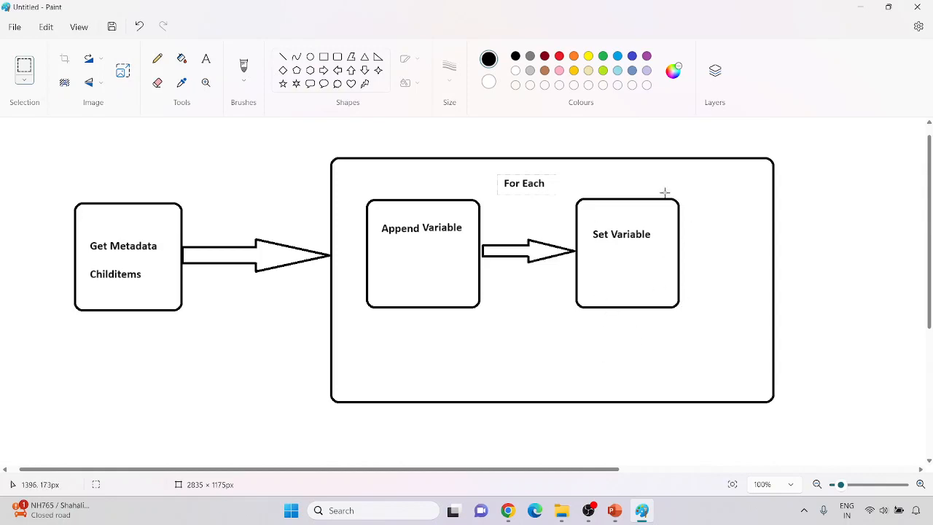
{"action": "left_click", "coordinate": [641, 510]}
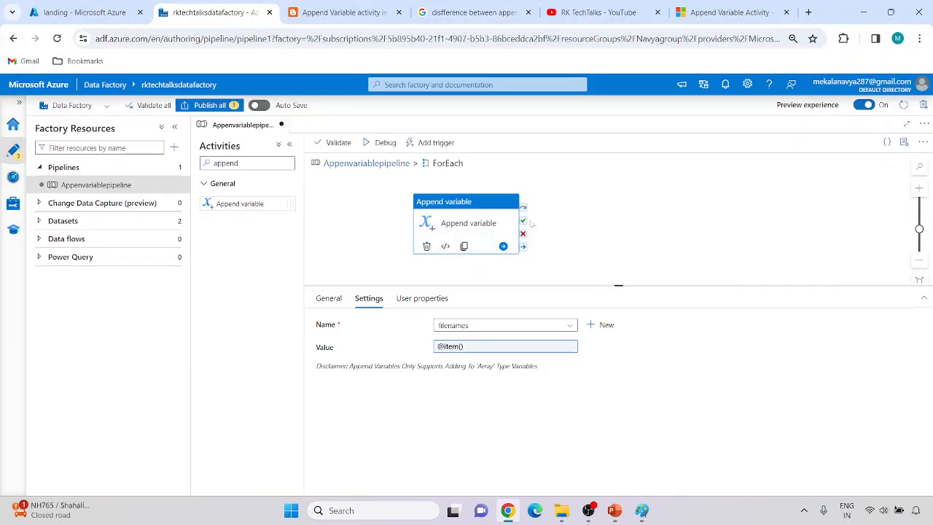
{"action": "left_click", "coordinate": [248, 163]}
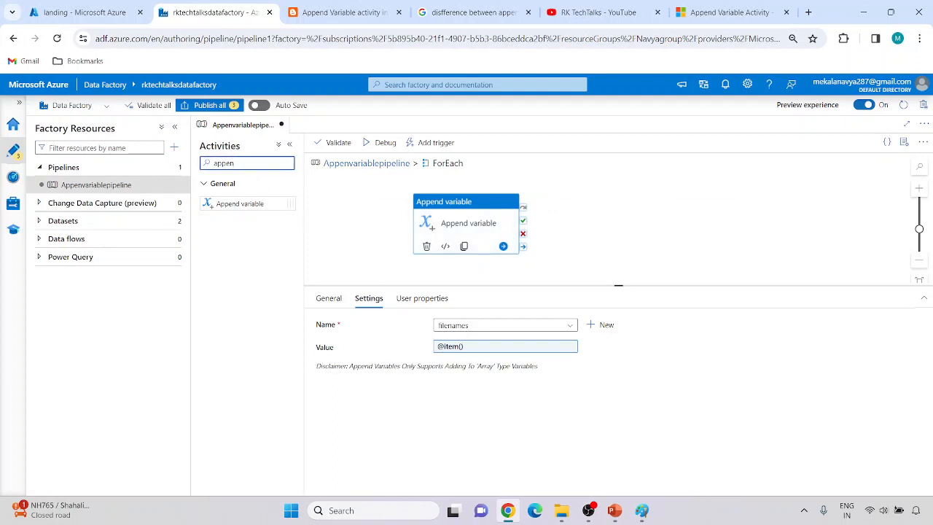
{"action": "key", "text": "BackSpace"}
{"action": "key", "text": "BackSpace"}
{"action": "key", "text": "BackSpace"}
{"action": "key", "text": "BackSpace"}
{"action": "key", "text": "BackSpace"}
{"action": "type", "text": "set"}
{"action": "left_click_drag", "start_coordinate": [250, 206], "coordinate": [676, 217]}
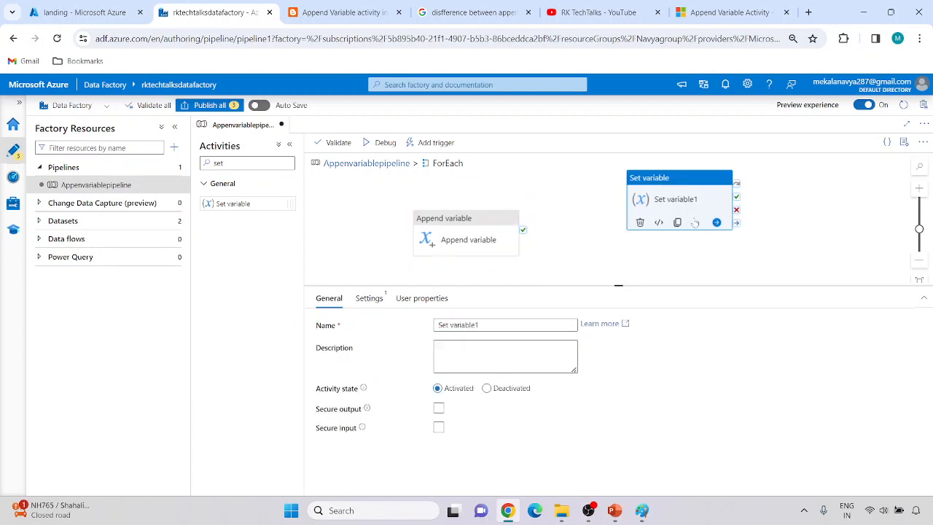
Step: Rename the new activity Set variable and connect Append variable's success output to it
{"action": "left_click", "coordinate": [478, 324]}
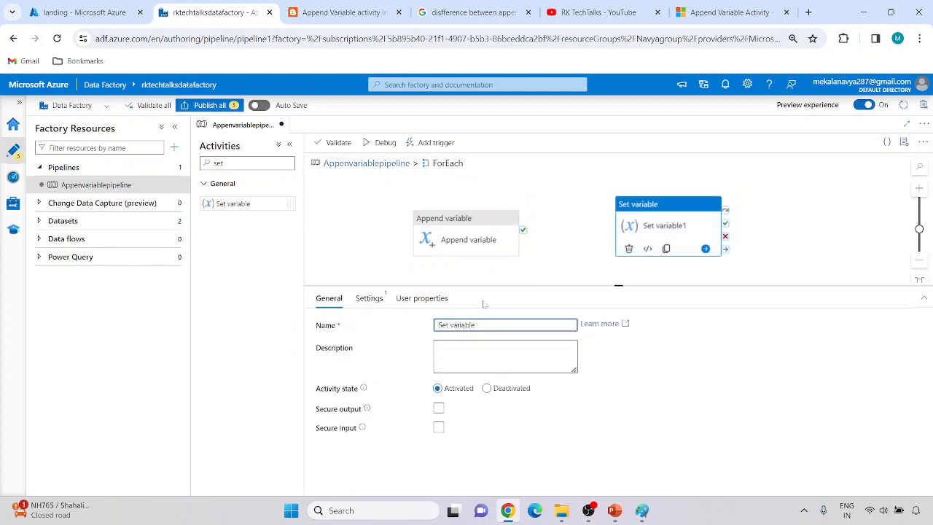
{"action": "mouse_move", "coordinate": [521, 231]}
{"action": "left_click_drag", "start_coordinate": [523, 230], "coordinate": [616, 233]}
{"action": "left_click", "coordinate": [670, 221]}
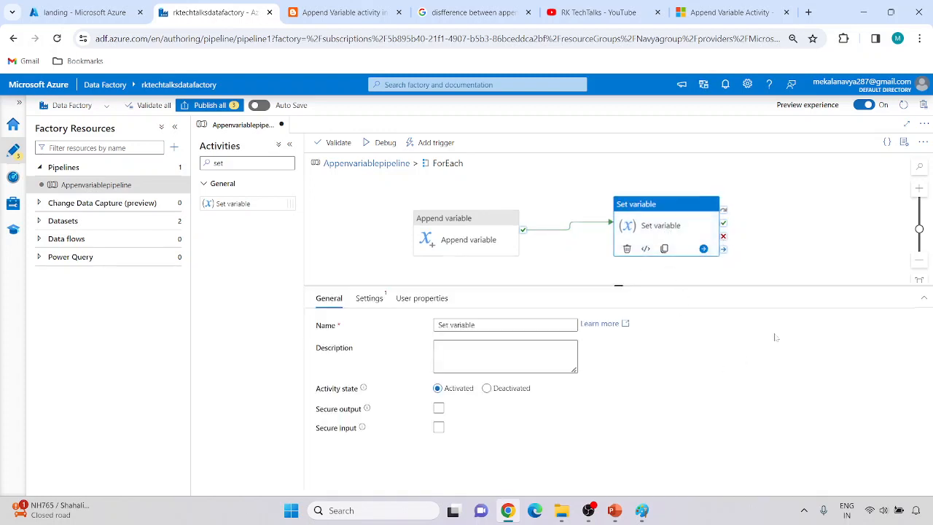
Step: Return to Appenvariablepipeline and create a second pipeline variable named setvariablefilenames of type Array
{"action": "left_click", "coordinate": [383, 235]}
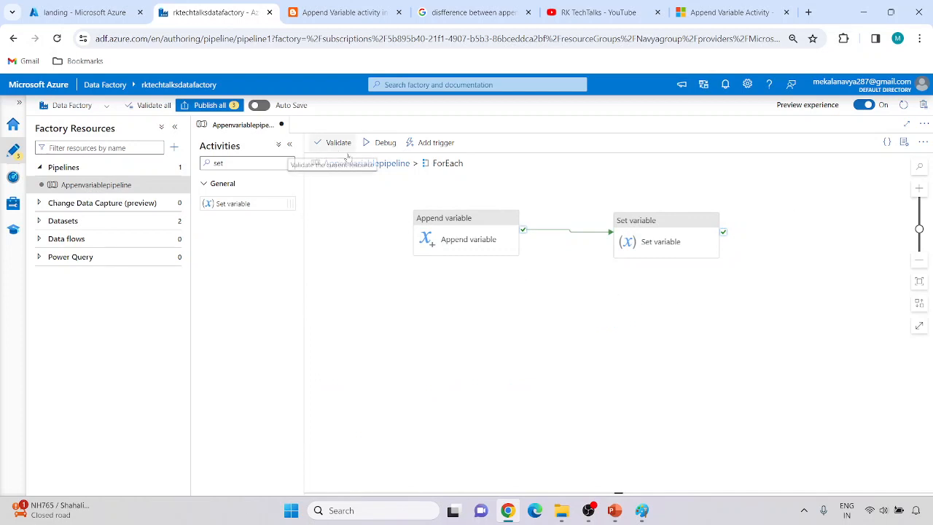
{"action": "left_click", "coordinate": [382, 164]}
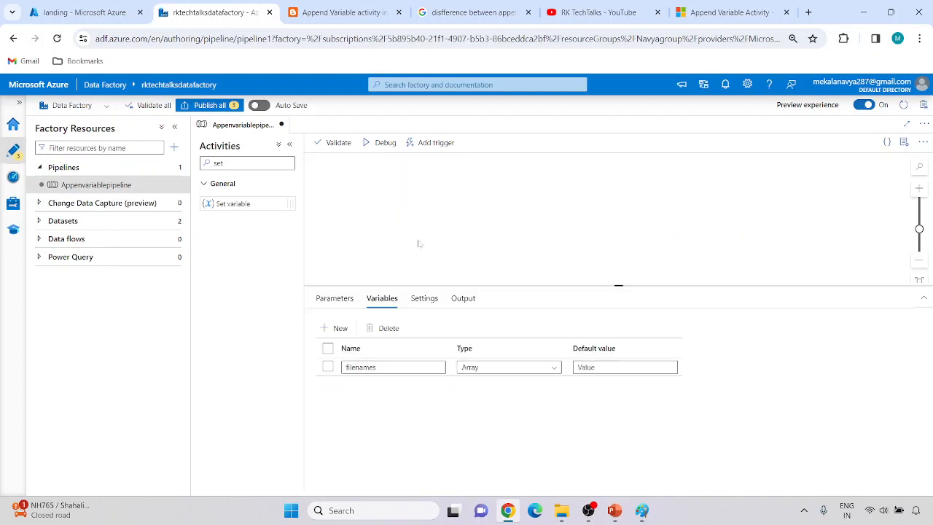
{"action": "left_click", "coordinate": [400, 226]}
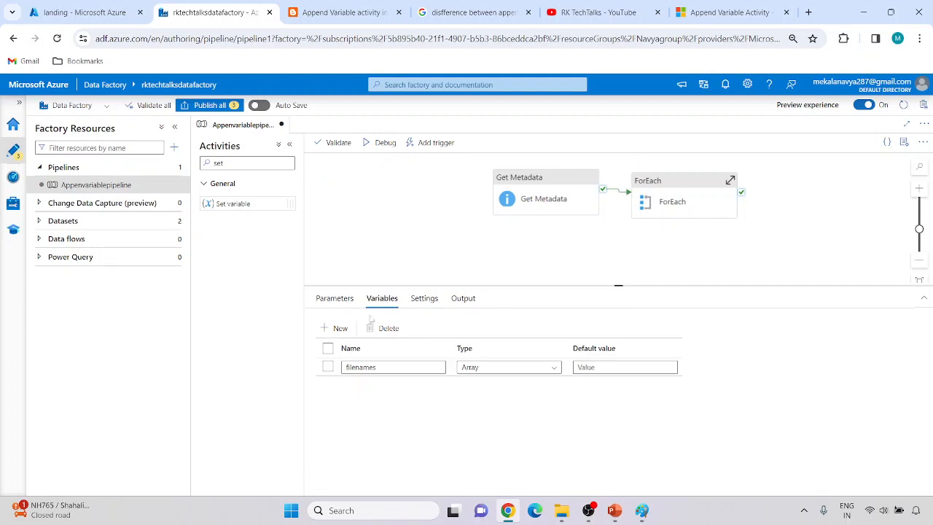
{"action": "left_click", "coordinate": [343, 330]}
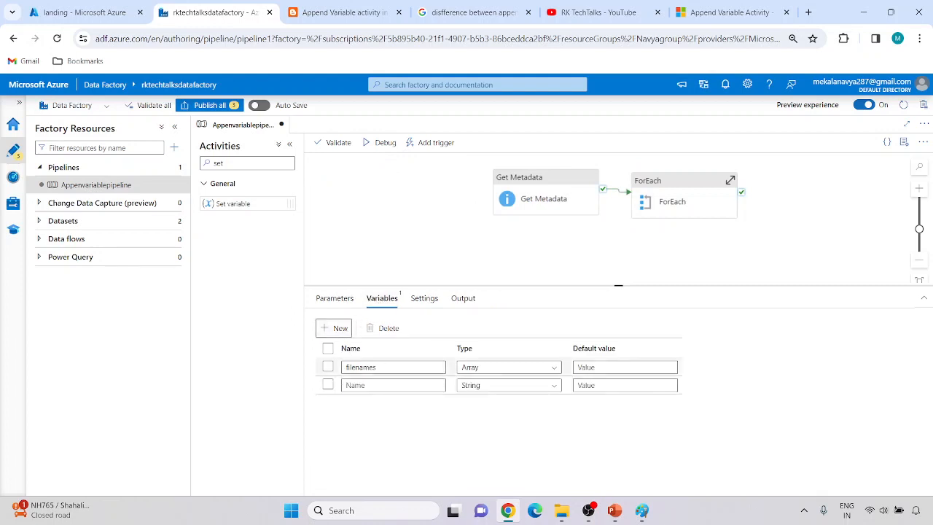
{"action": "type", "text": "setvariablefilenames"}
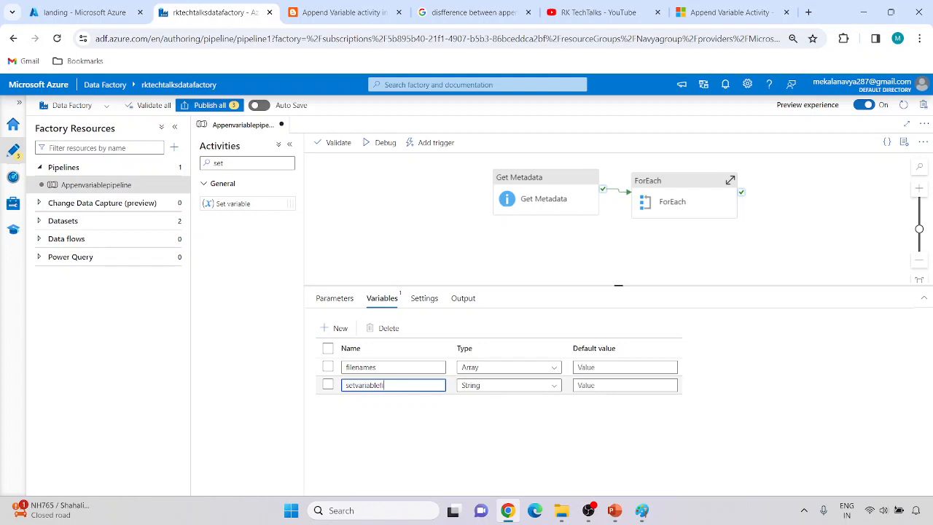
{"action": "left_click", "coordinate": [539, 385]}
{"action": "left_click", "coordinate": [484, 457]}
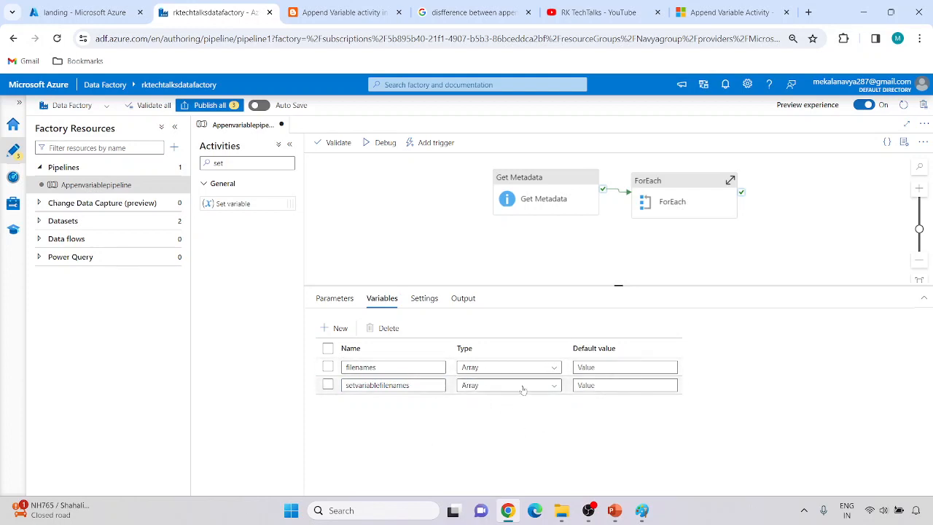
{"action": "left_click", "coordinate": [523, 387]}
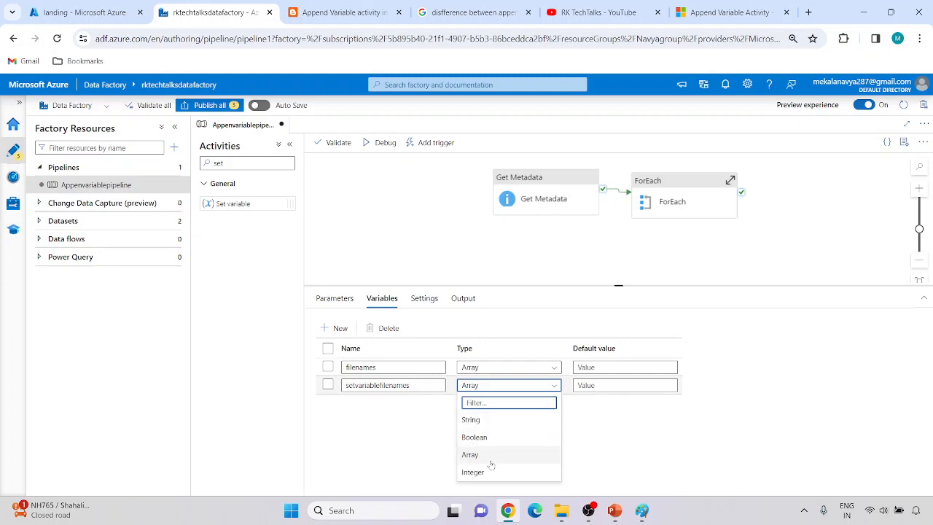
{"action": "left_click", "coordinate": [615, 442]}
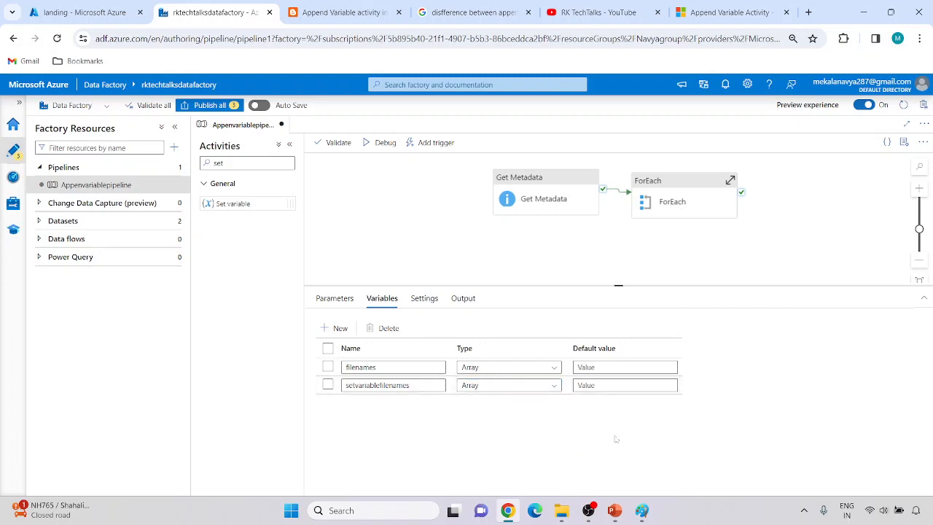
Step: Open the ForEach's inner activities for editing and arrange Append variable and Set variable side by side with a wide gap
{"action": "left_click", "coordinate": [689, 194]}
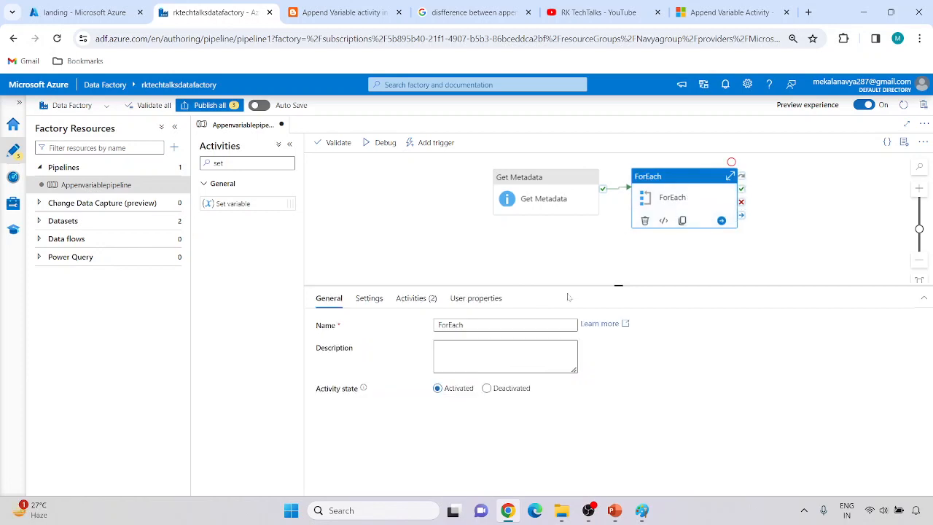
{"action": "left_click", "coordinate": [417, 298]}
{"action": "left_click", "coordinate": [822, 355]}
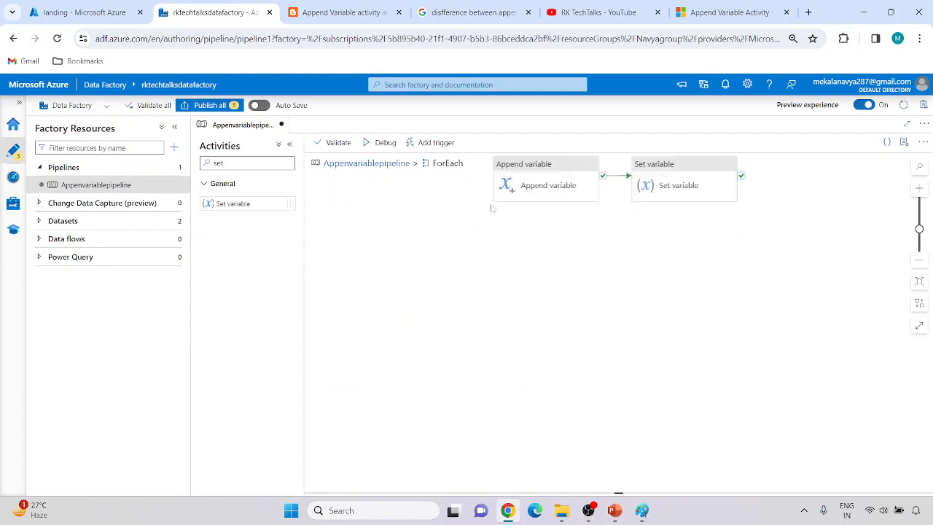
{"action": "left_click", "coordinate": [554, 200]}
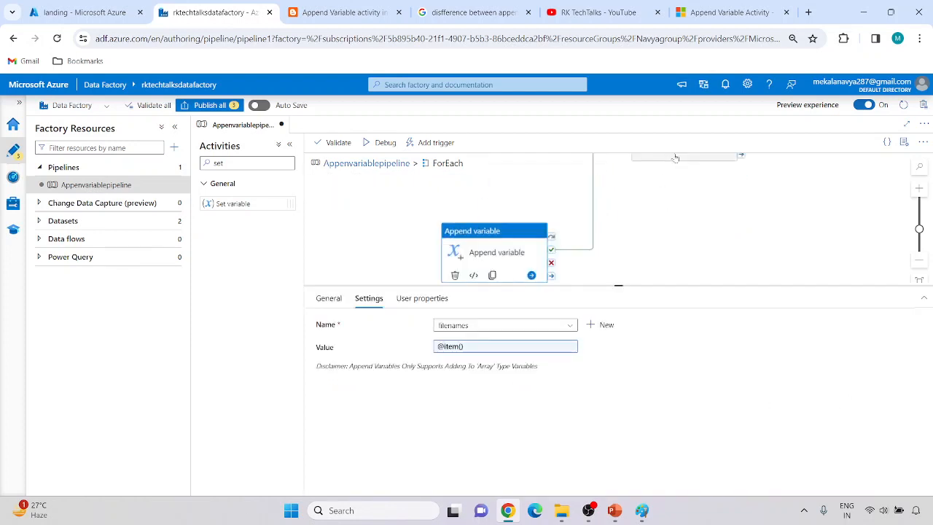
{"action": "left_click_drag", "start_coordinate": [675, 158], "coordinate": [682, 253]}
{"action": "left_click_drag", "start_coordinate": [485, 252], "coordinate": [472, 226]}
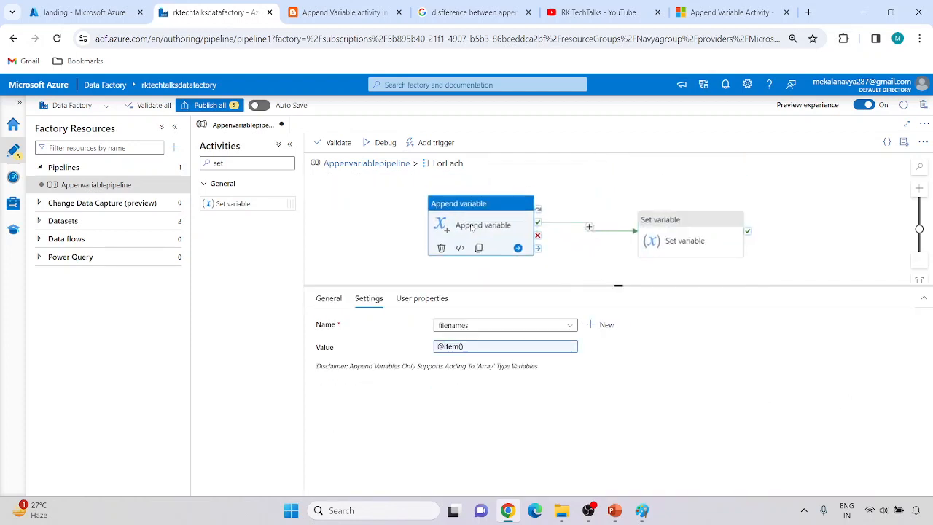
Step: Choose setvariablefilenames as the pipeline variable that the Set variable activity assigns
{"action": "left_click", "coordinate": [706, 233]}
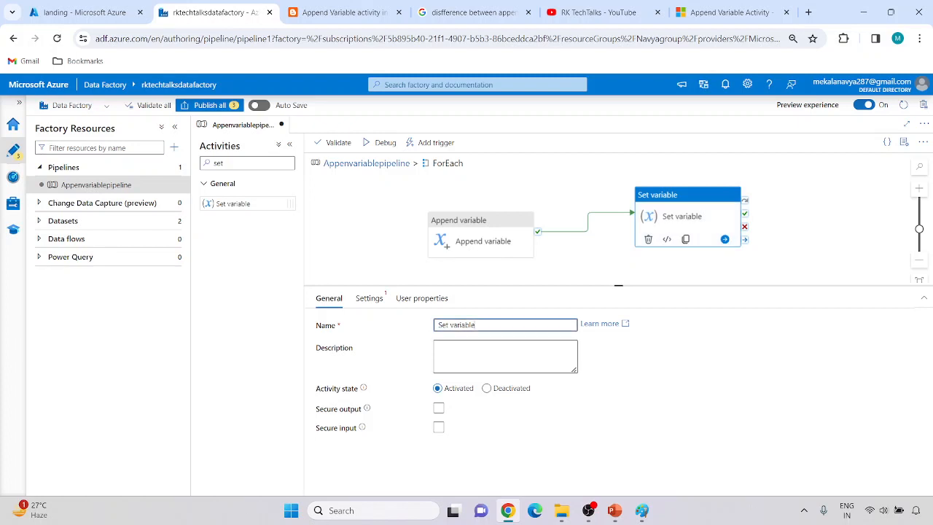
{"action": "left_click", "coordinate": [368, 298]}
{"action": "left_click", "coordinate": [497, 347]}
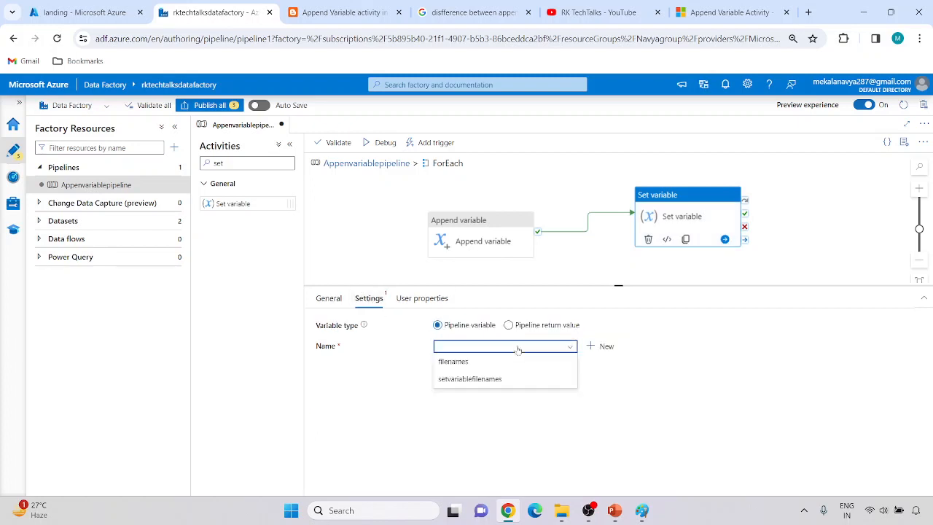
{"action": "left_click", "coordinate": [493, 379]}
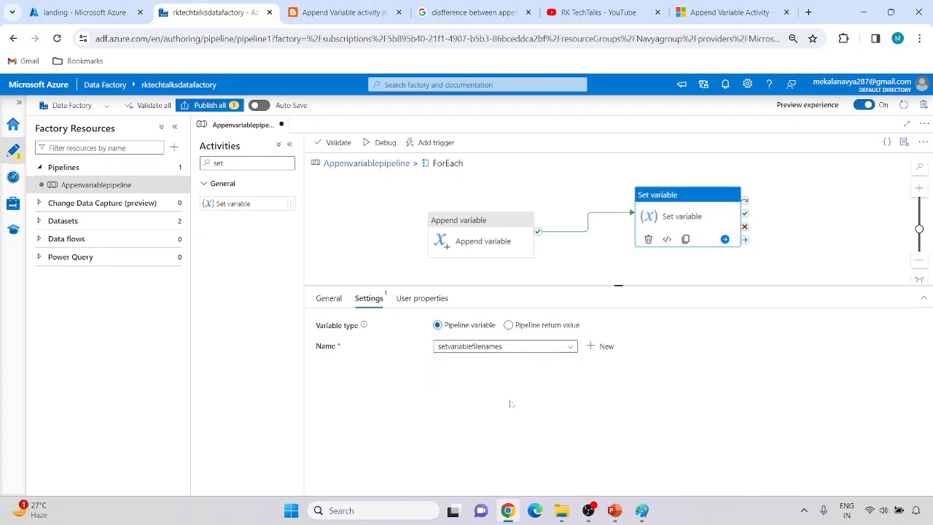
{"action": "left_click", "coordinate": [494, 382]}
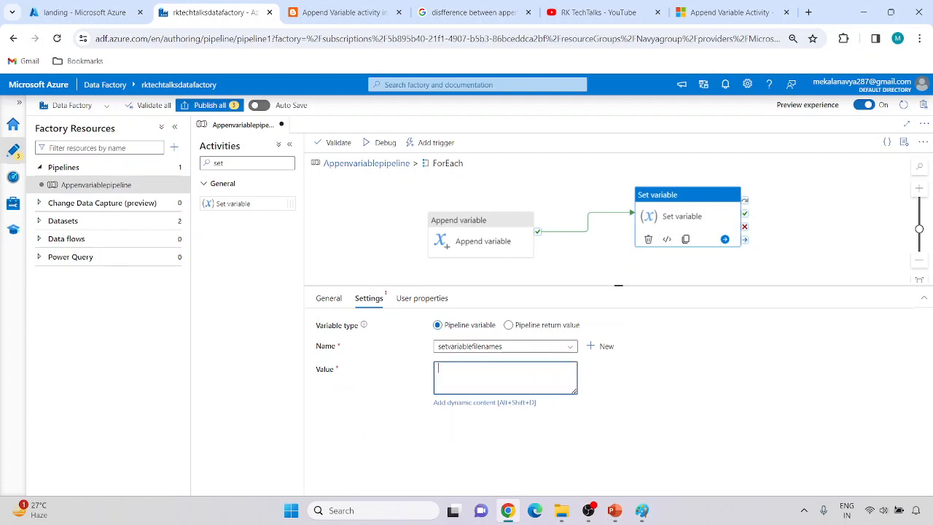
{"action": "left_click", "coordinate": [465, 403]}
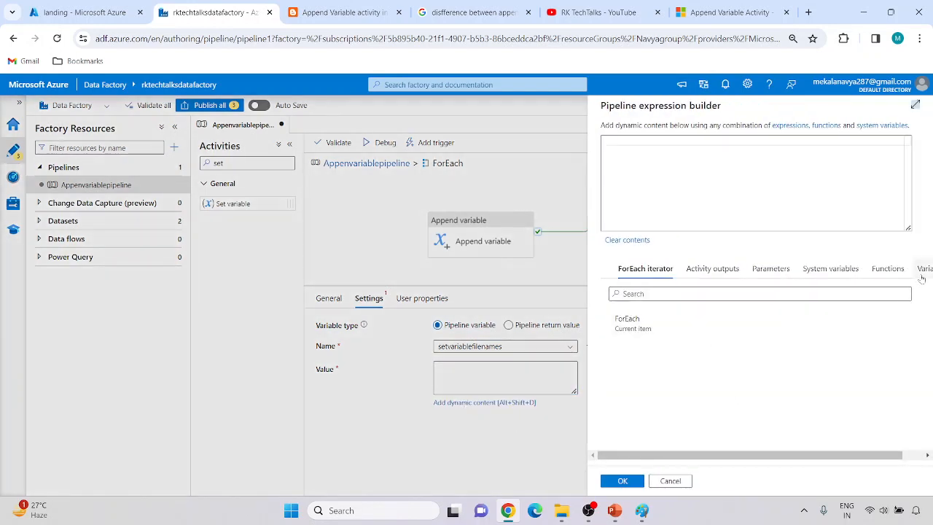
{"action": "left_click", "coordinate": [923, 270]}
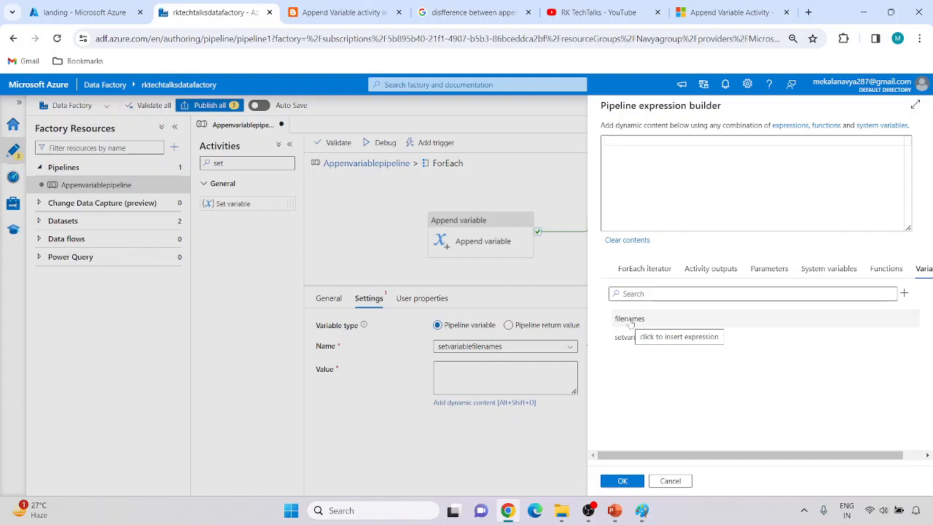
{"action": "left_click", "coordinate": [630, 321]}
{"action": "left_click", "coordinate": [631, 480]}
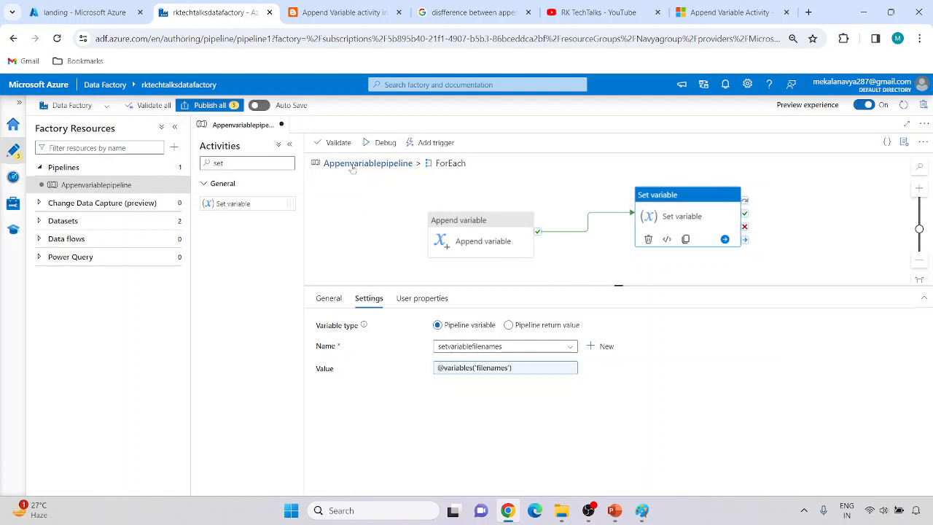
Step: Return to Appenvariablepipeline's main canvas and spread the Get Metadata and ForEach activities apart, with ForEach selected
{"action": "left_click", "coordinate": [446, 235]}
{"action": "left_click", "coordinate": [359, 167]}
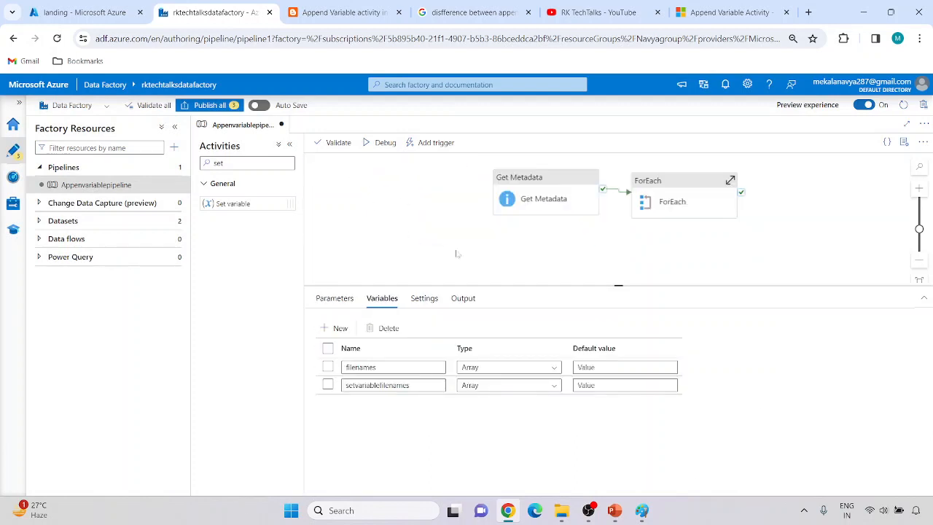
{"action": "left_click_drag", "start_coordinate": [568, 191], "coordinate": [619, 240]}
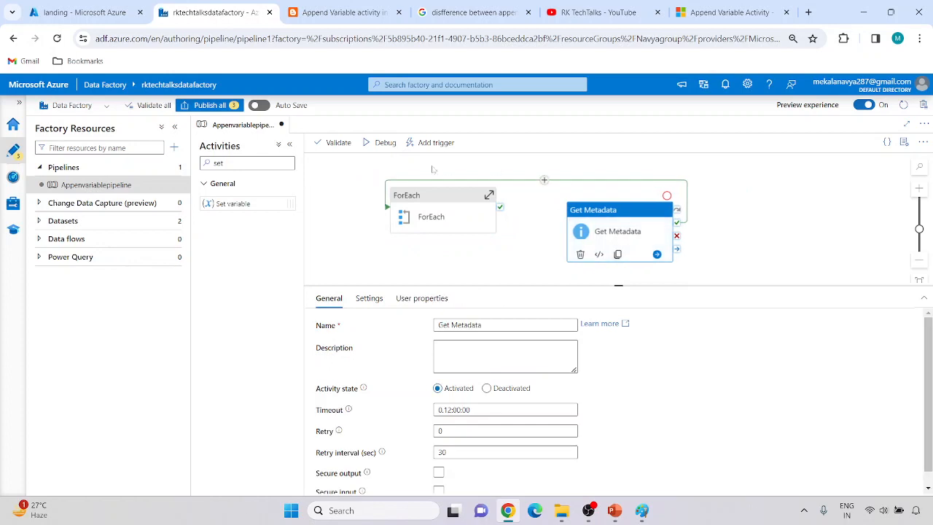
{"action": "left_click", "coordinate": [419, 216]}
Step: Start a debug run of Appenvariablepipeline, enlarge its output view and refresh the run status
{"action": "left_click", "coordinate": [382, 144]}
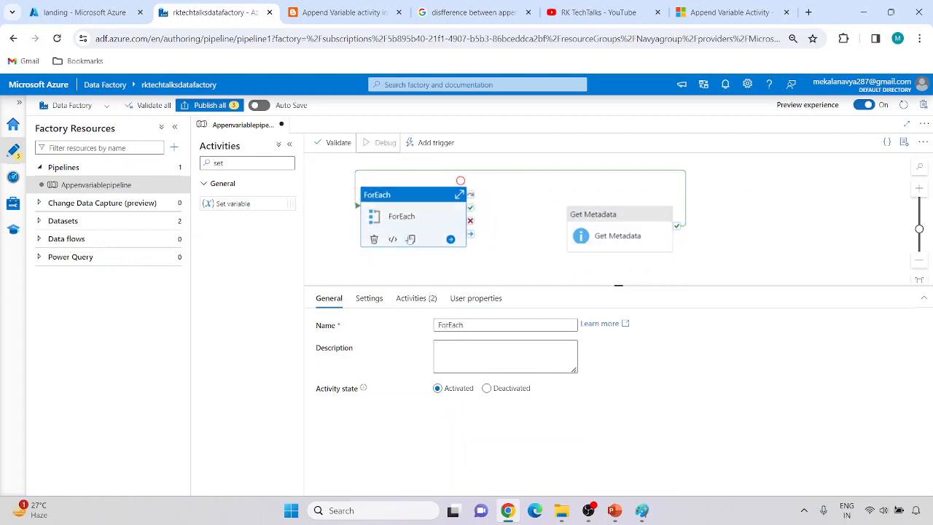
{"action": "left_click", "coordinate": [522, 263]}
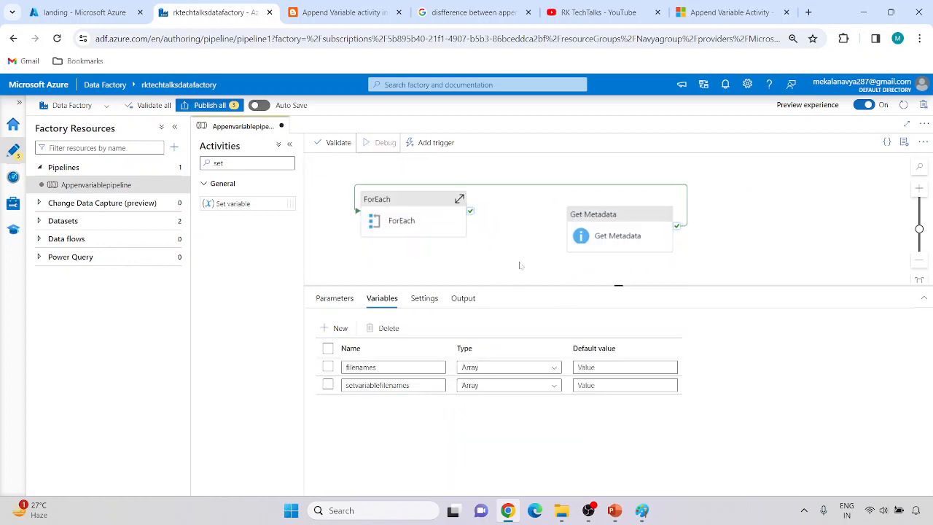
{"action": "left_click", "coordinate": [463, 298]}
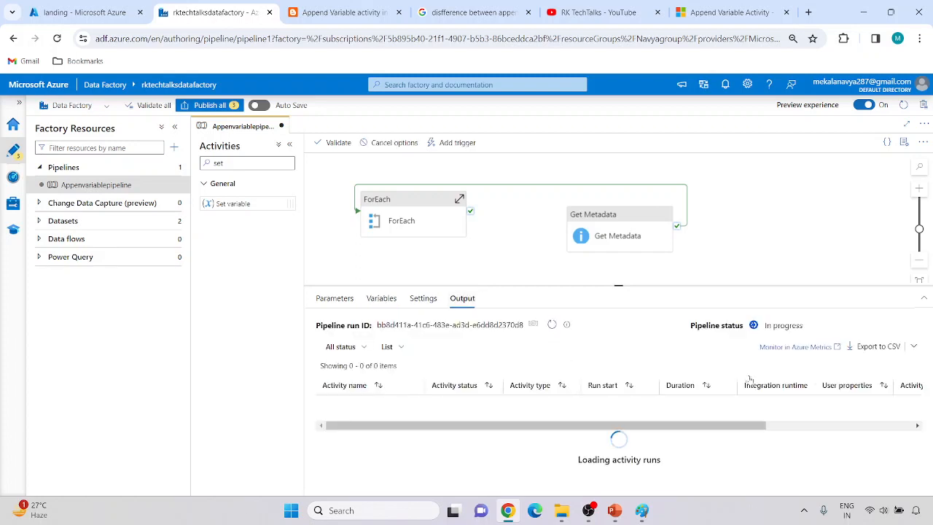
{"action": "left_click_drag", "start_coordinate": [618, 287], "coordinate": [618, 259]}
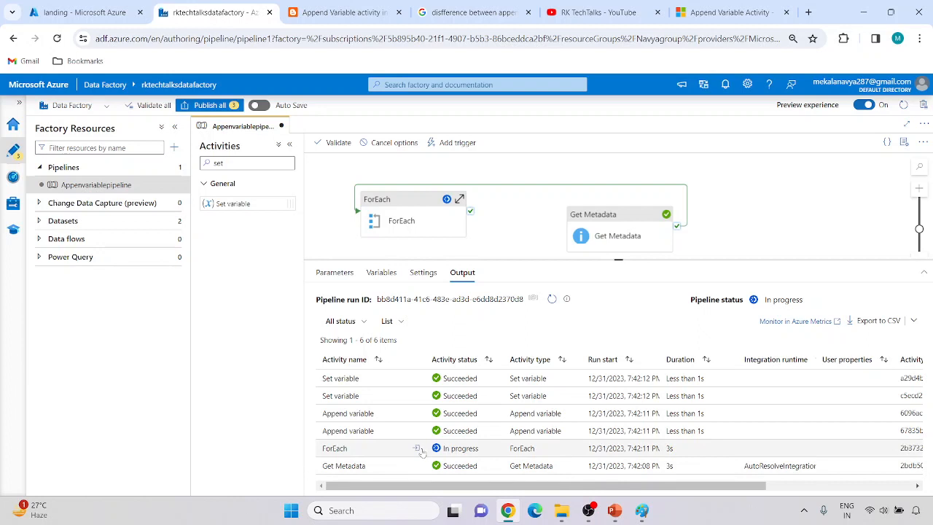
{"action": "left_click", "coordinate": [552, 299]}
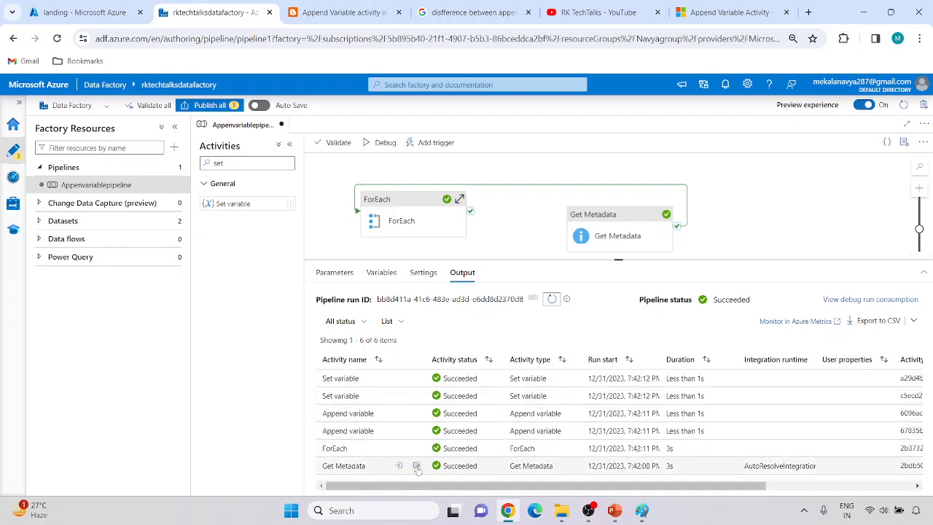
Step: Inspect the Get Metadata activity's debug output for its childItems array, then close it
{"action": "left_click", "coordinate": [416, 466]}
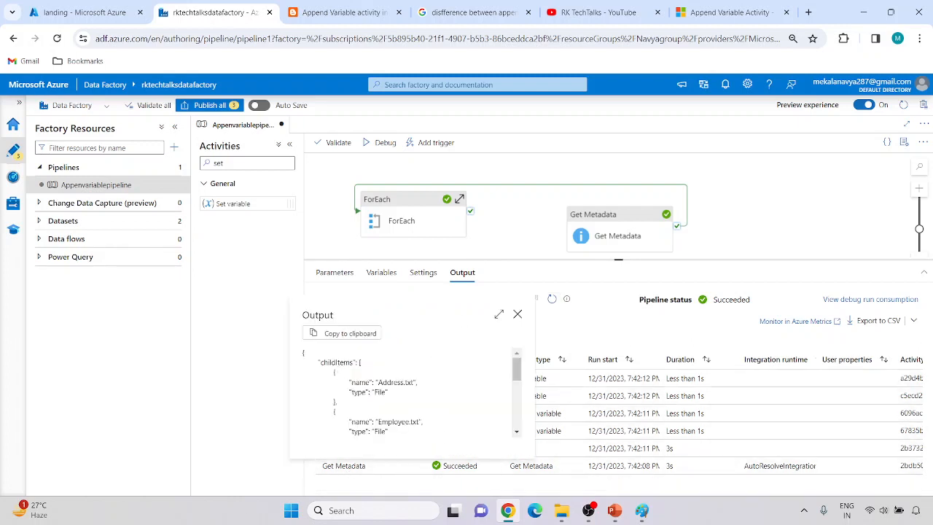
{"action": "left_click_drag", "start_coordinate": [303, 352], "coordinate": [412, 397]}
{"action": "left_click", "coordinate": [412, 398]}
{"action": "left_click", "coordinate": [517, 314]}
Step: Check the debug outputs of the ForEach activity and both Append variable runs, closing each one
{"action": "left_click", "coordinate": [416, 449]}
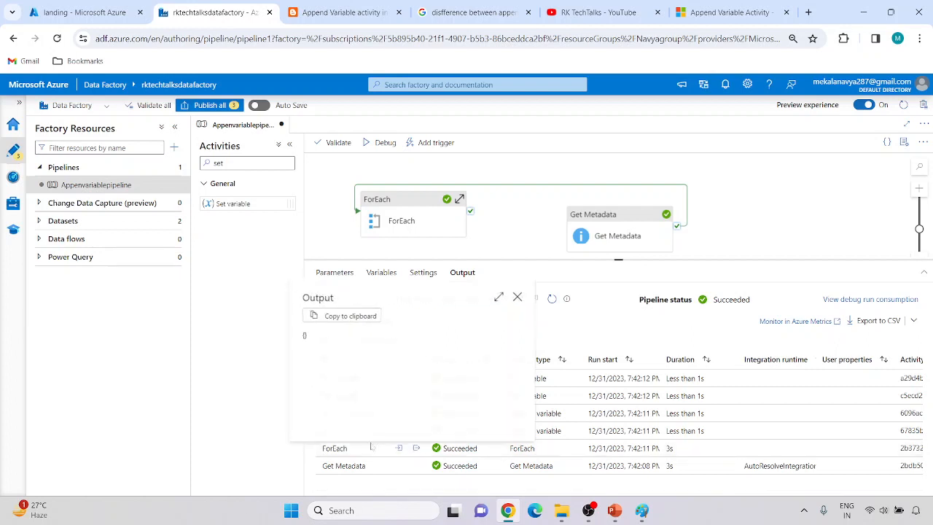
{"action": "left_click", "coordinate": [518, 301]}
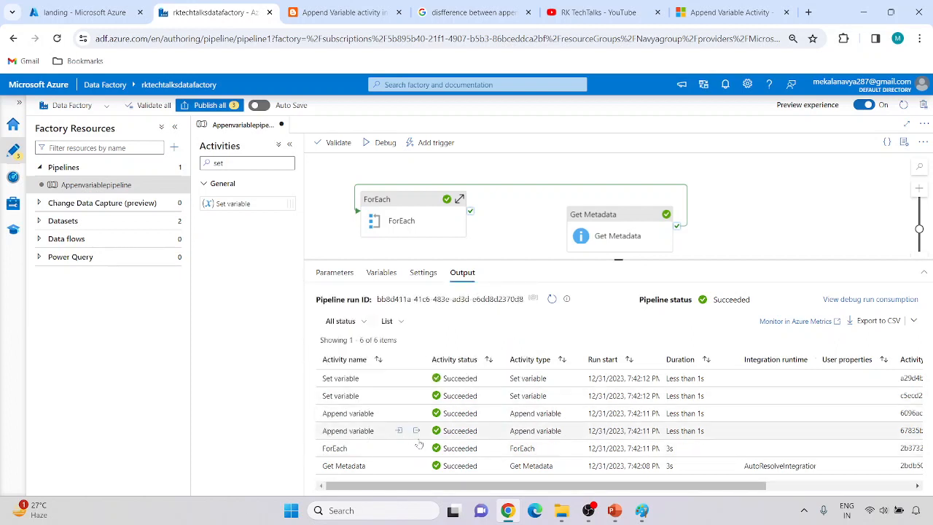
{"action": "left_click", "coordinate": [419, 434]}
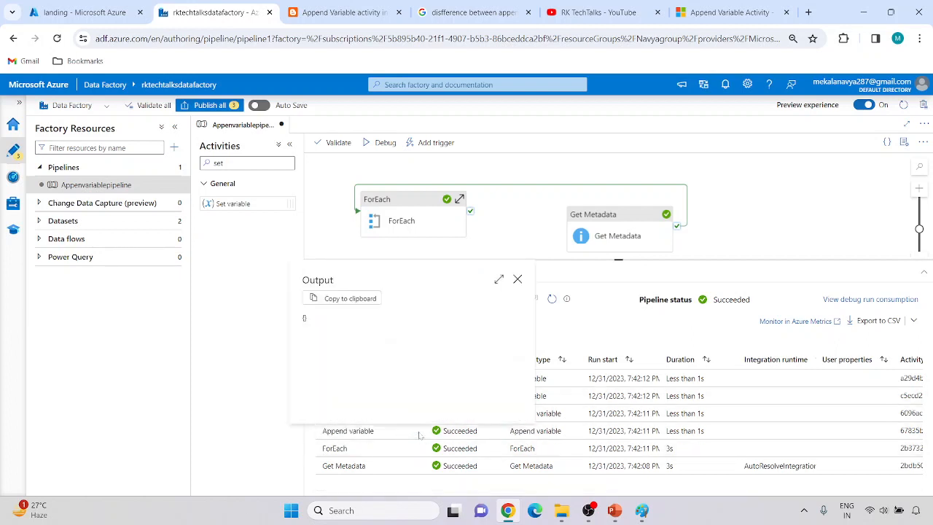
{"action": "left_click", "coordinate": [517, 280]}
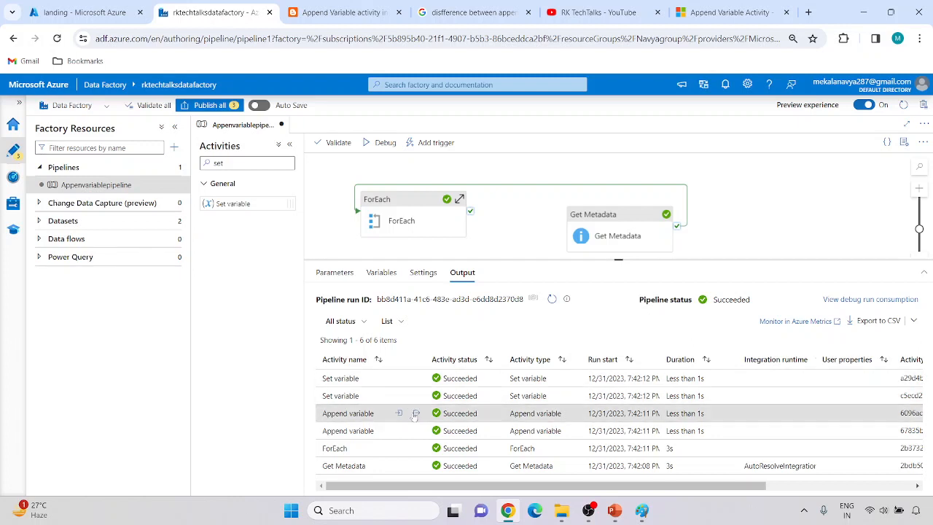
{"action": "left_click", "coordinate": [416, 413]}
{"action": "left_click", "coordinate": [518, 262]}
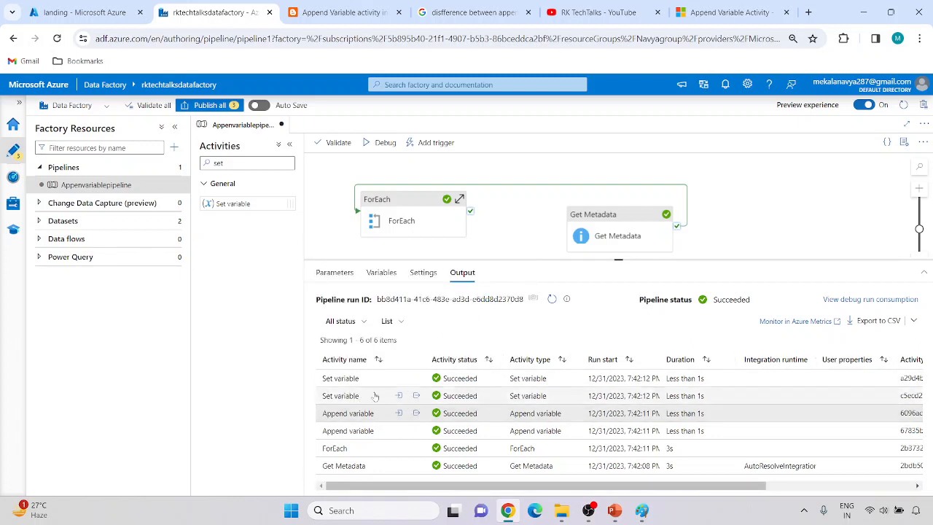
Step: Review the debug outputs of both Set variable runs, reading the setvariablefilenames array through to its end
{"action": "left_click", "coordinate": [416, 396]}
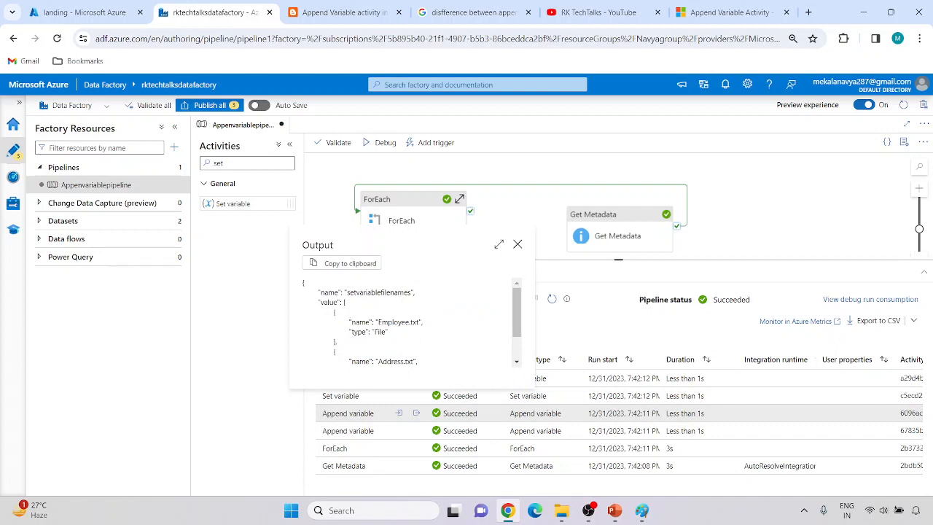
{"action": "scroll", "coordinate": [407, 337], "scroll_direction": "down", "scroll_amount": 1}
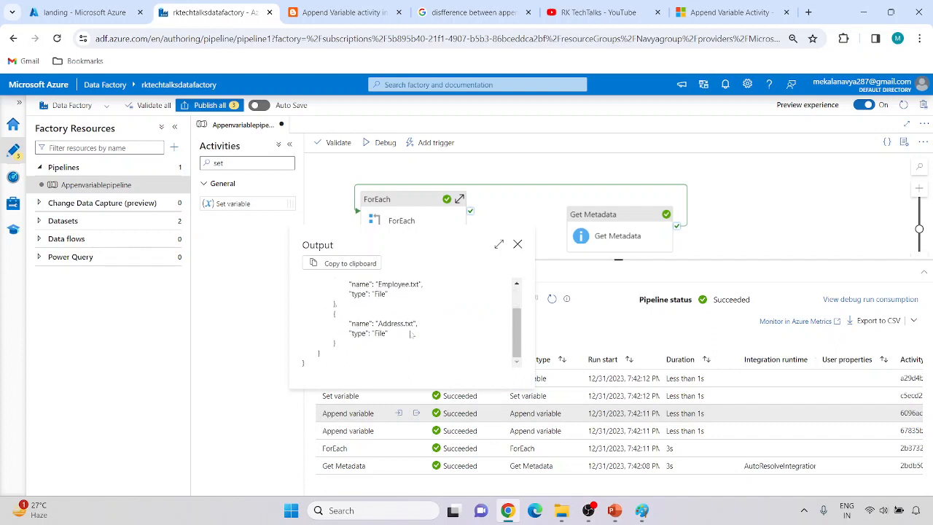
{"action": "scroll", "coordinate": [411, 335], "scroll_direction": "up", "scroll_amount": 1}
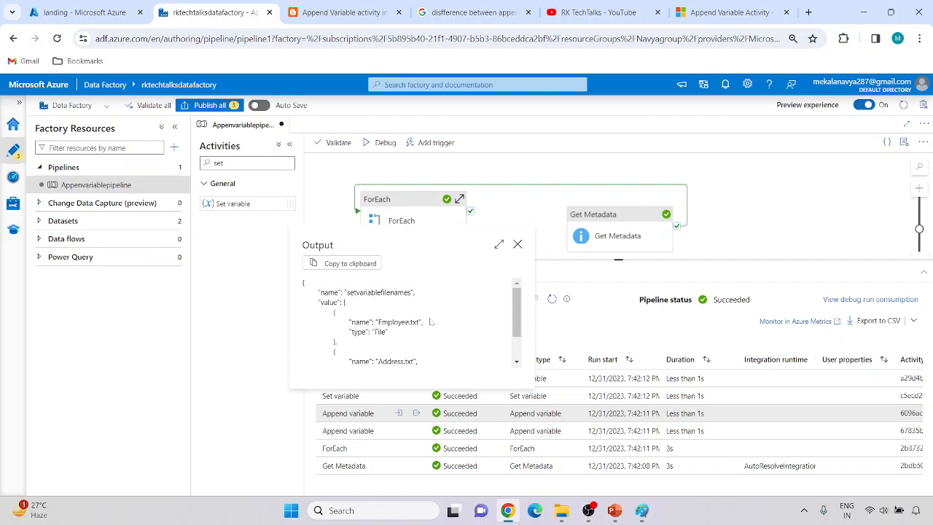
{"action": "left_click", "coordinate": [517, 244]}
{"action": "left_click", "coordinate": [416, 395]}
{"action": "scroll", "coordinate": [397, 292], "scroll_direction": "down", "scroll_amount": 1}
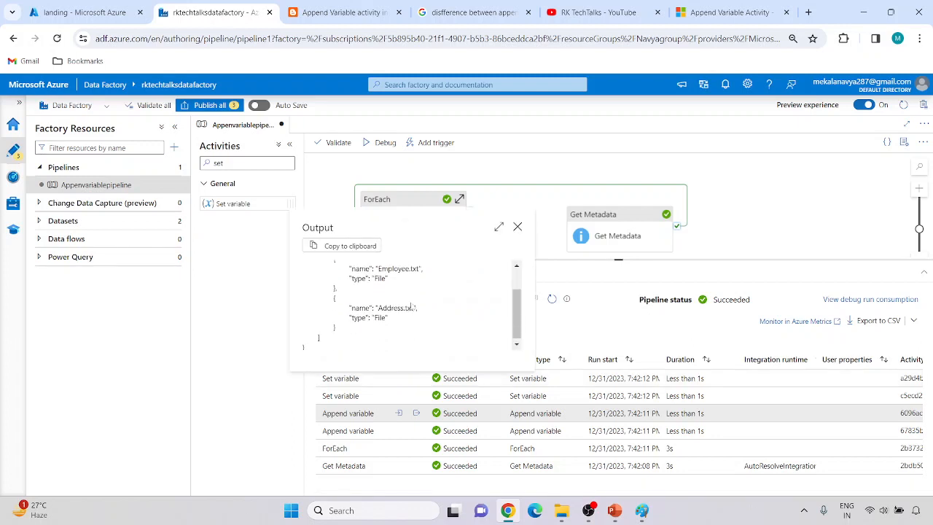
{"action": "scroll", "coordinate": [496, 258], "scroll_direction": "up", "scroll_amount": 1}
{"action": "left_click", "coordinate": [517, 227]}
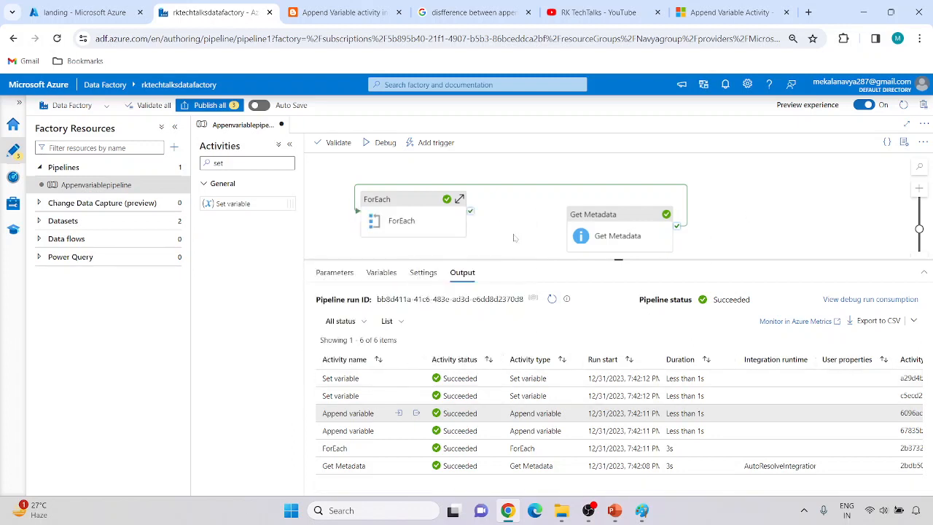
Step: Show the pipeline's variable list again and enlarge the canvas area above it
{"action": "left_click", "coordinate": [380, 274]}
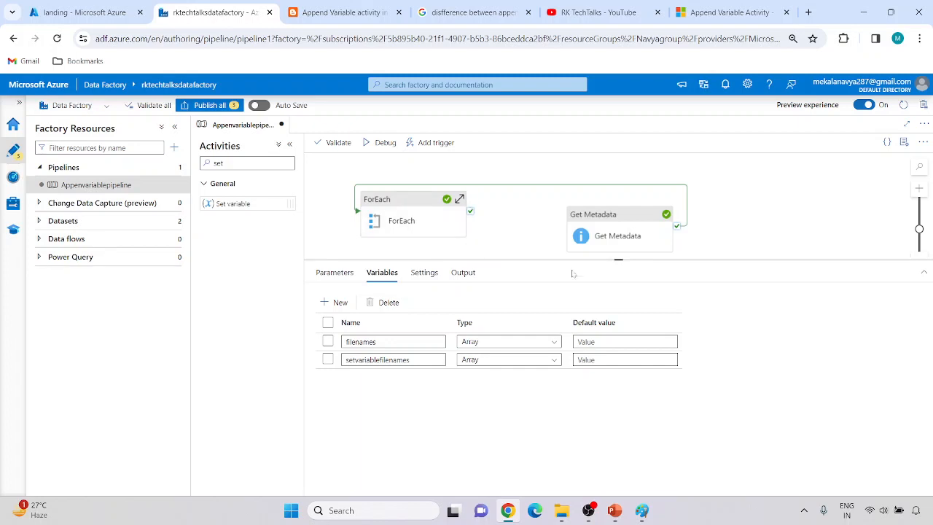
{"action": "left_click_drag", "start_coordinate": [562, 260], "coordinate": [562, 307]}
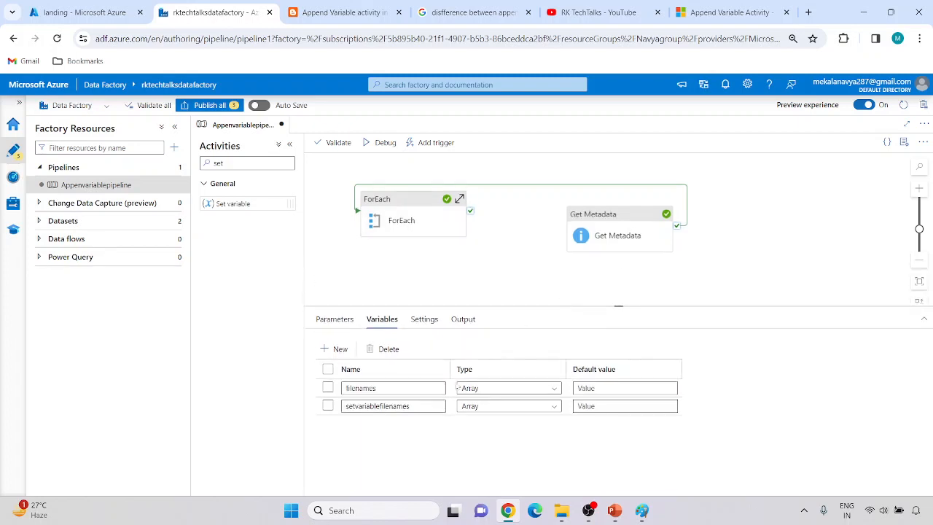